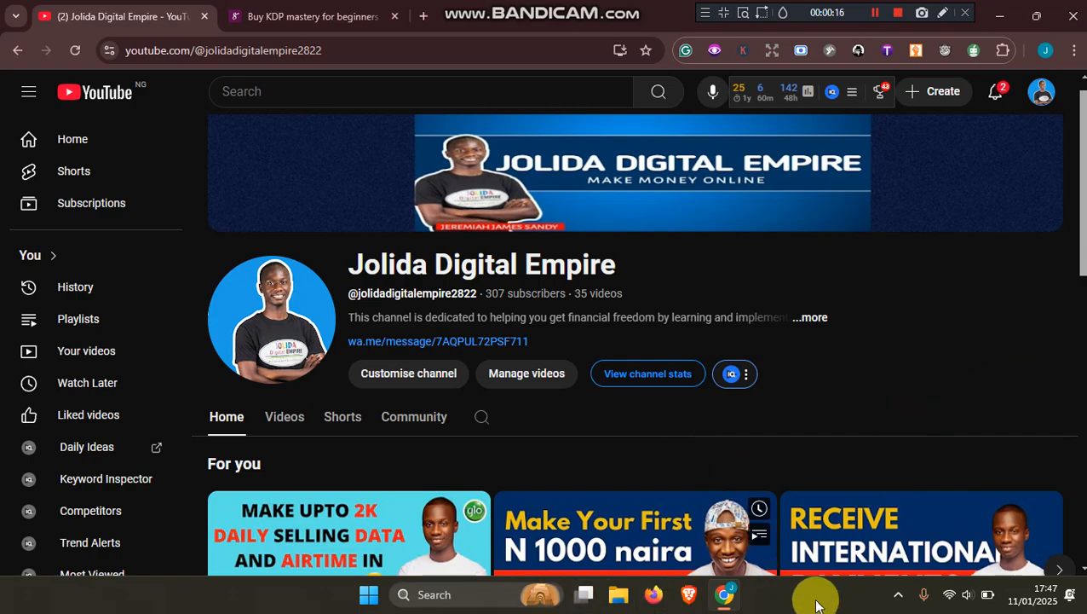
# - Search Google for kindle create in a new Chrome tab, open Amazon's Kindle Create download page and dismiss the delivery address notice
pyautogui.click(999, 16)
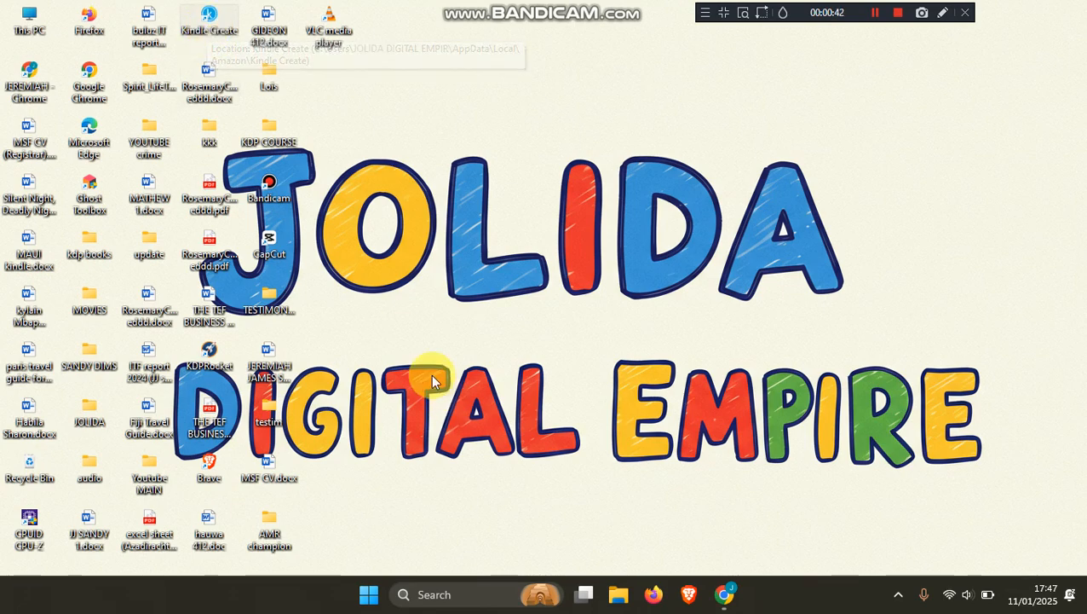
pyautogui.click(729, 596)
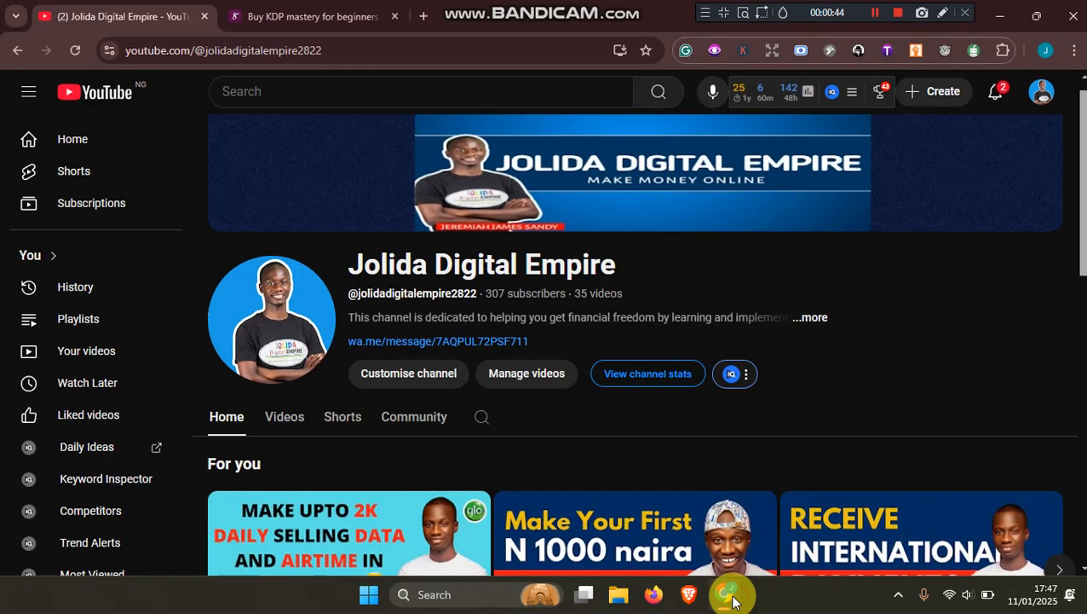
pyautogui.click(421, 17)
pyautogui.write('kinf')
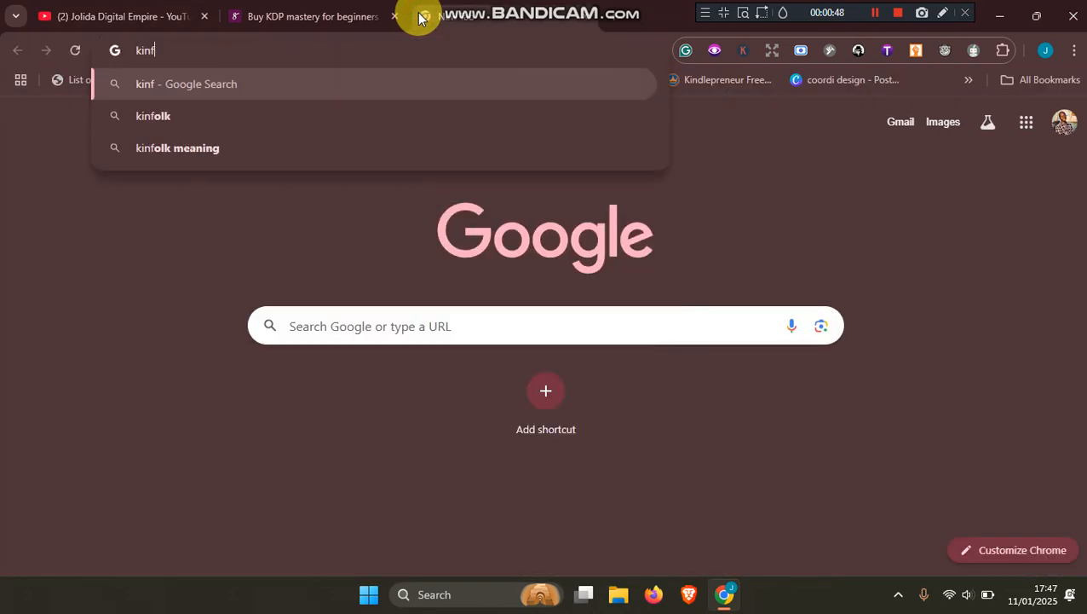
pyautogui.press('BackSpace')
pyautogui.write('dle')
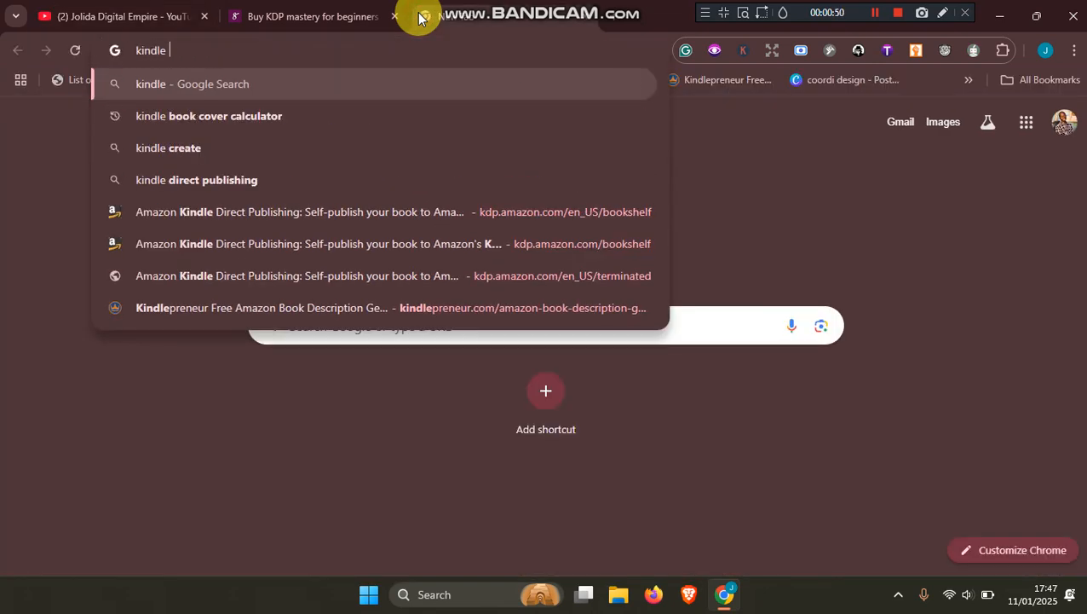
pyautogui.click(193, 147)
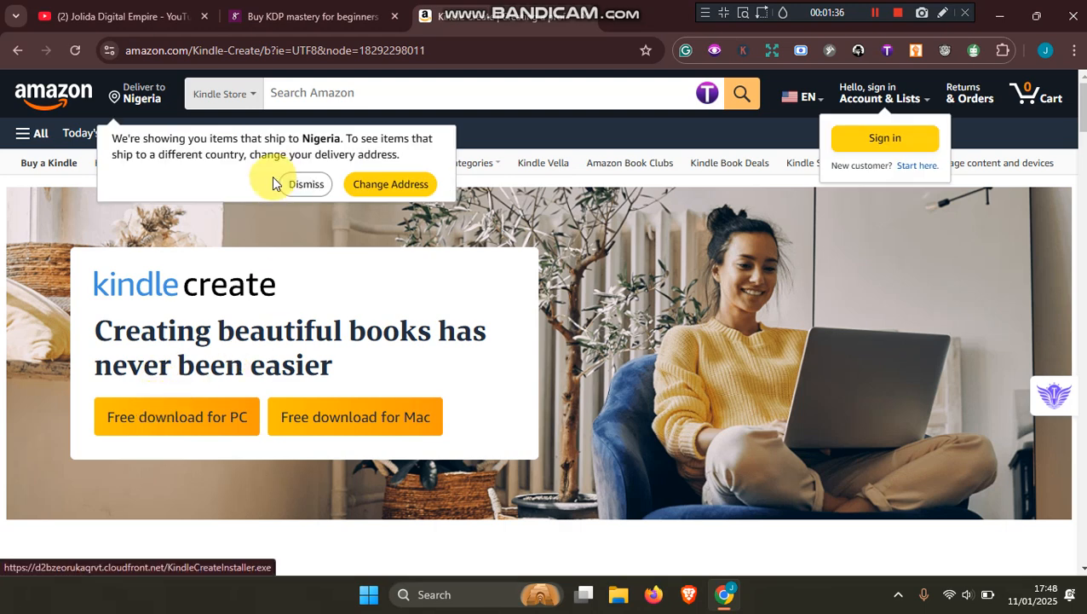
pyautogui.click(303, 182)
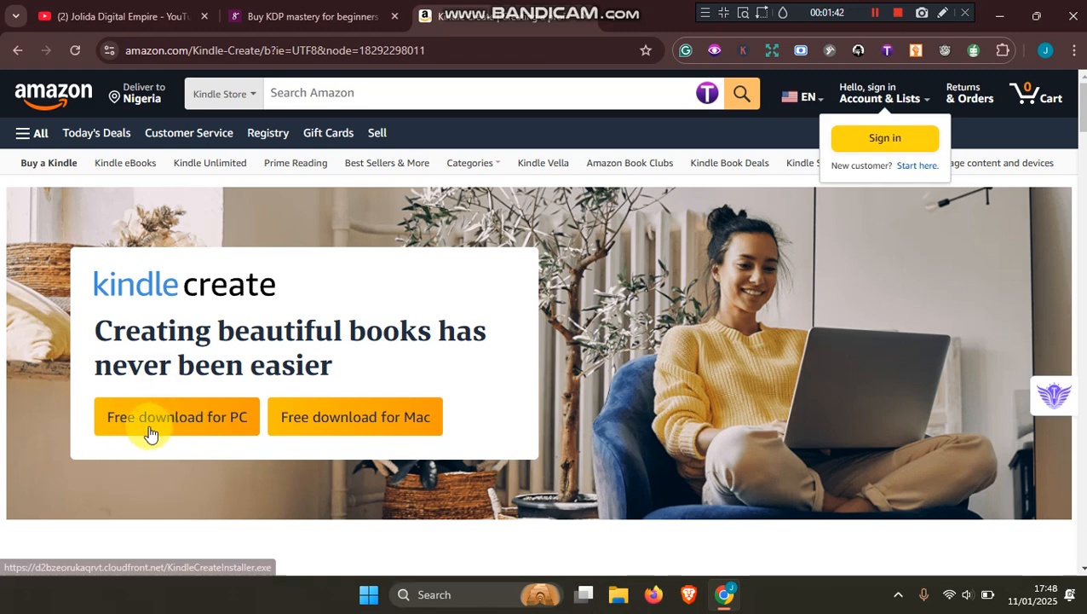
# - Launch Kindle Create from the desktop and clear the other windows out of the way
pyautogui.click(996, 12)
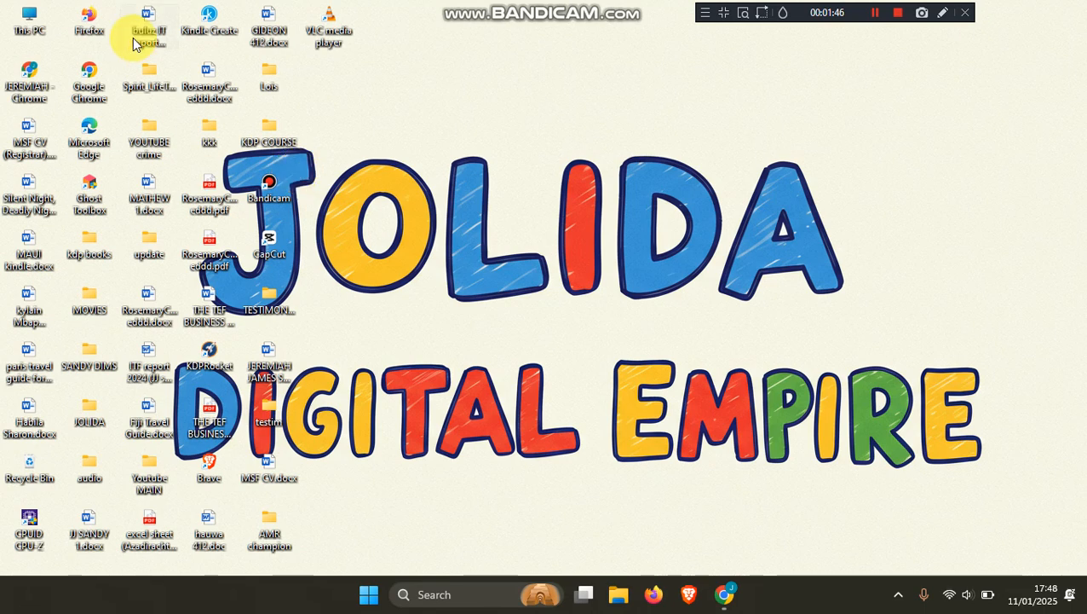
pyautogui.doubleClick(211, 13)
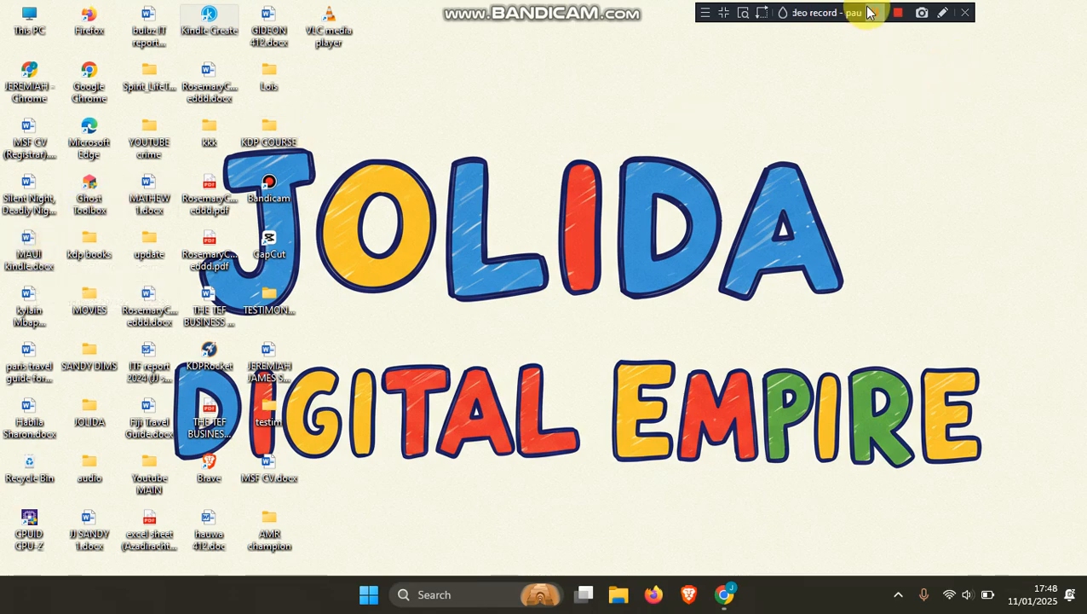
pyautogui.click(874, 13)
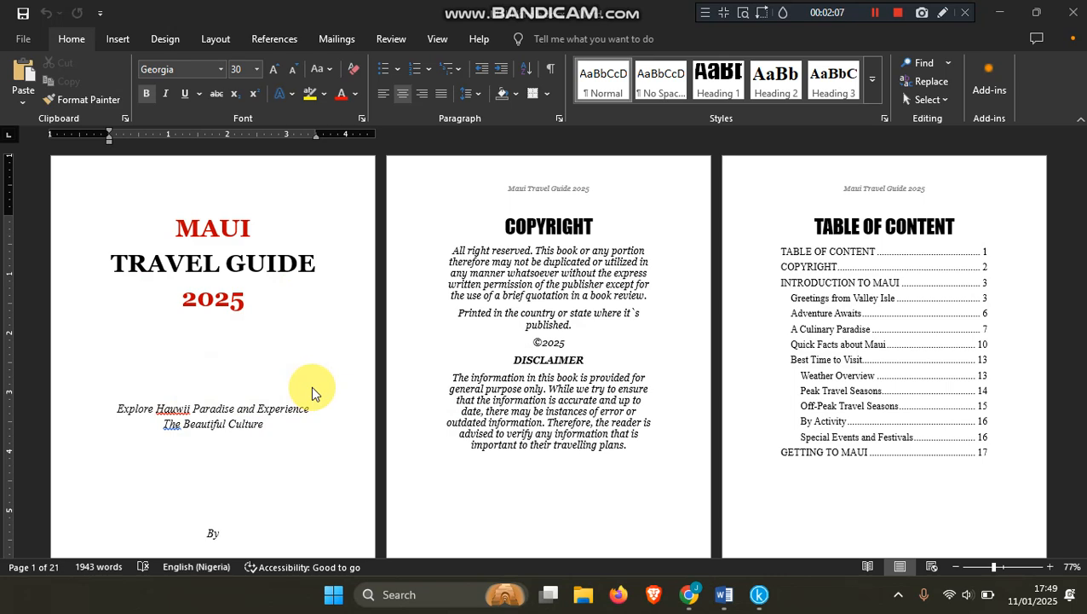
pyautogui.click(1003, 11)
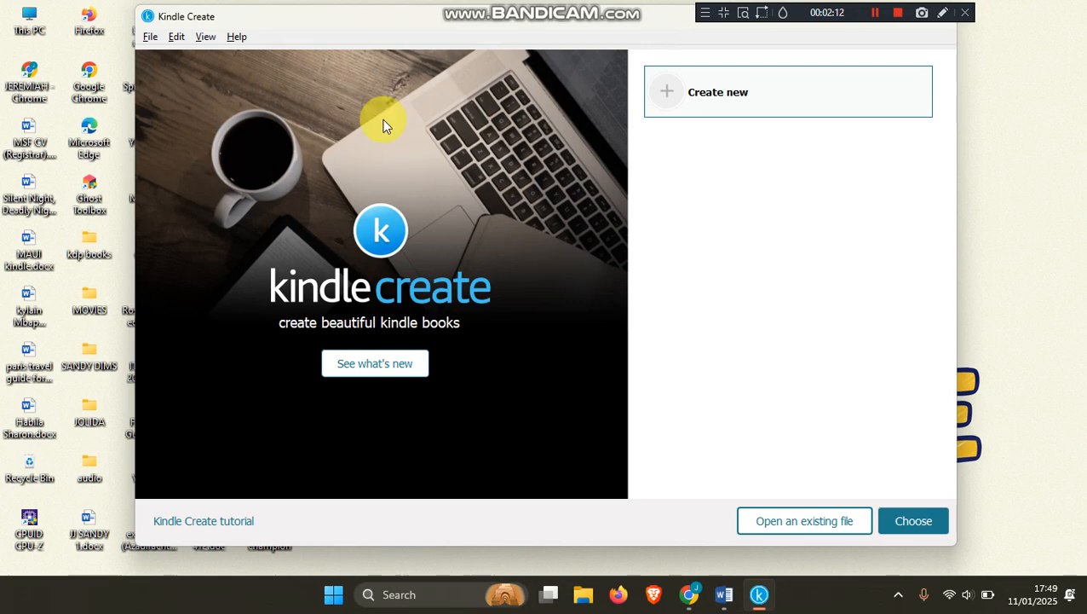
# - Create a new reflowable book in English and import the manuscript MAUI kindle.docx from the Desktop
pyautogui.click(670, 88)
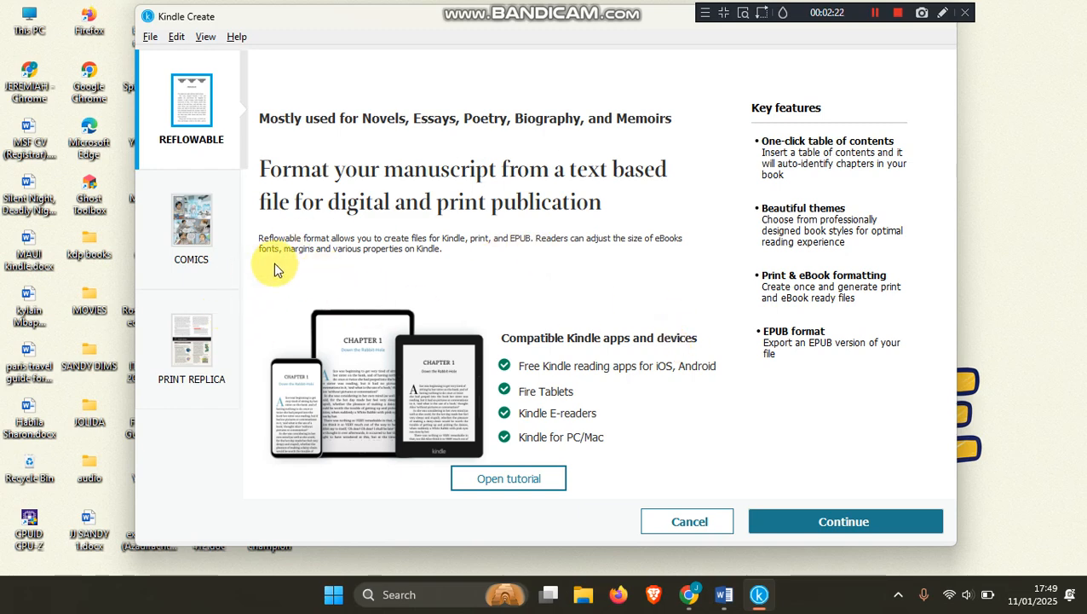
pyautogui.click(848, 523)
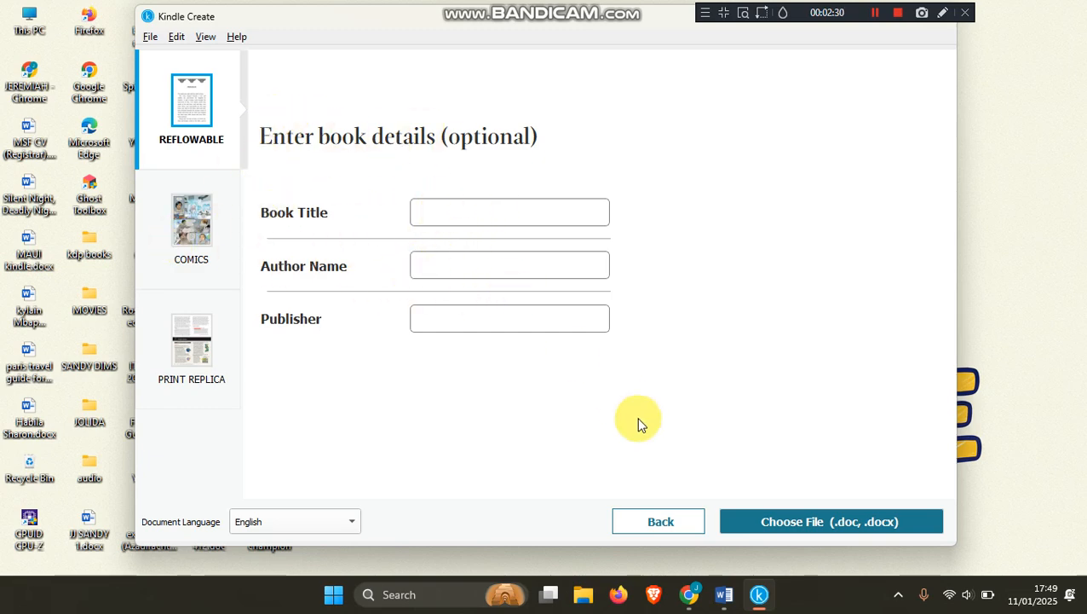
pyautogui.click(798, 522)
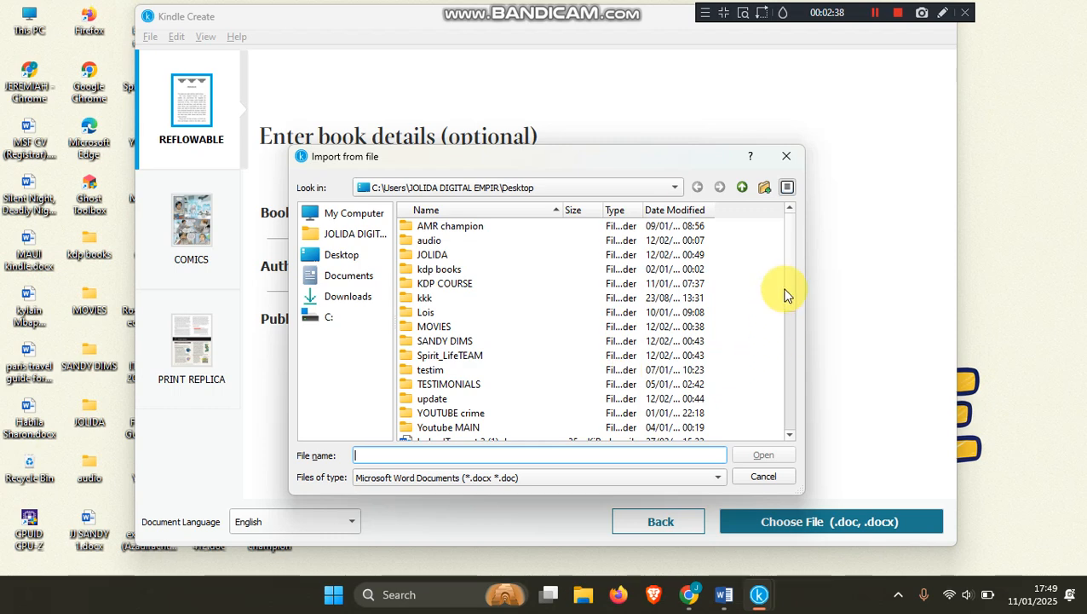
pyautogui.moveTo(787, 294); pyautogui.dragTo(786, 371)
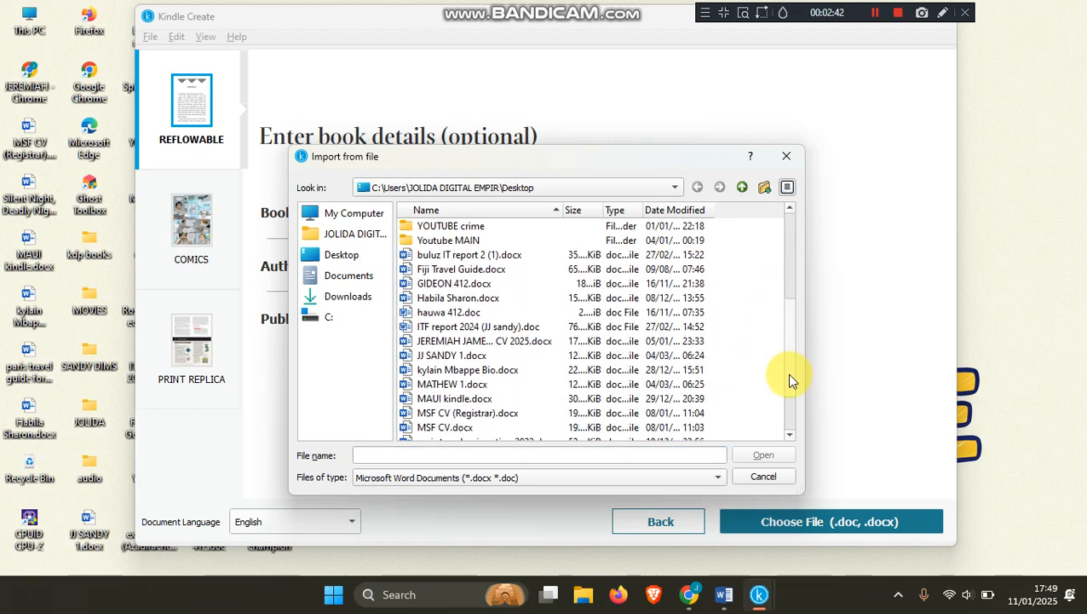
pyautogui.click(454, 398)
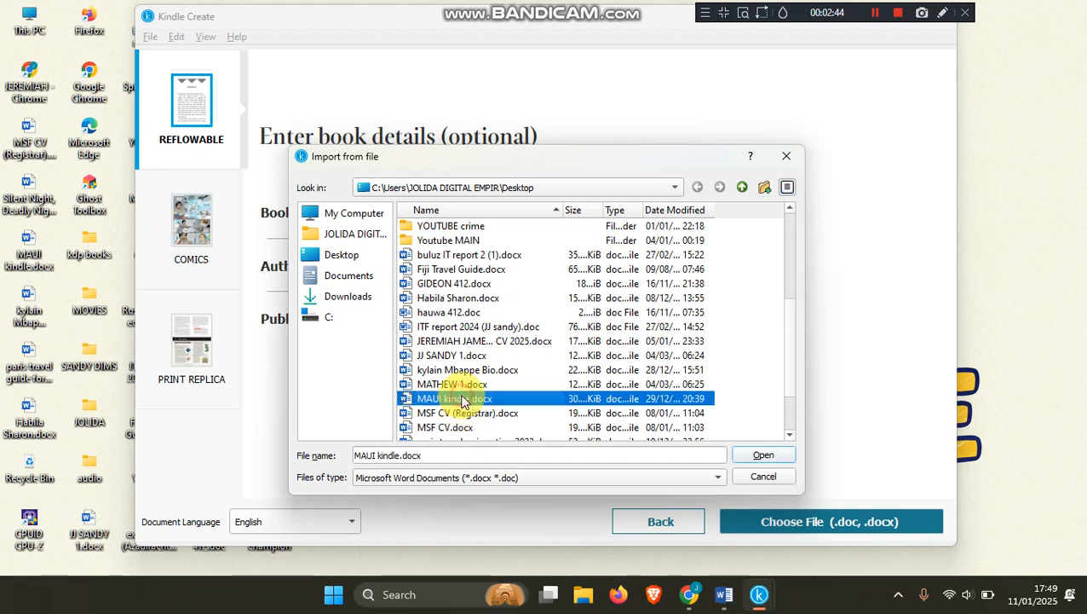
pyautogui.click(764, 455)
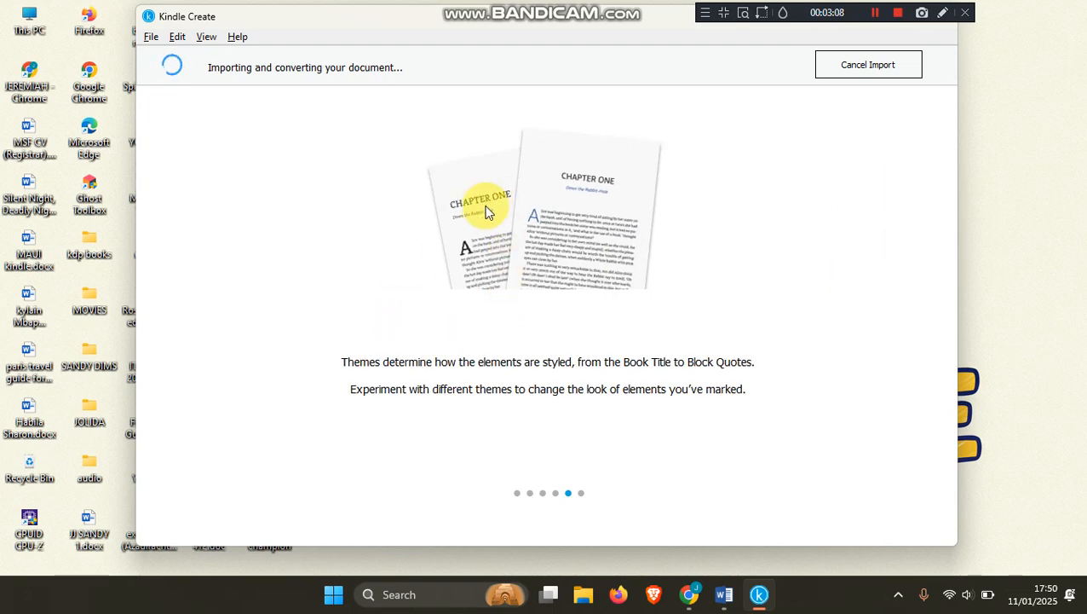
# - Switch to Word to review the Maui travel guide manuscript's front pages and introduction, and return to Kindle Create
pyautogui.click(725, 594)
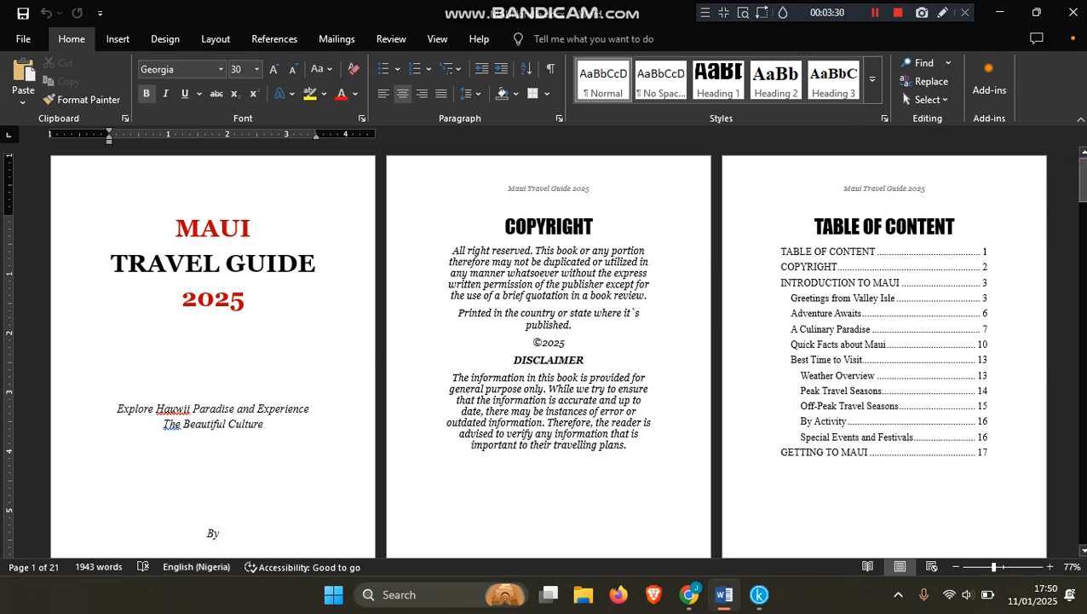
pyautogui.moveTo(1083, 178); pyautogui.dragTo(1082, 225)
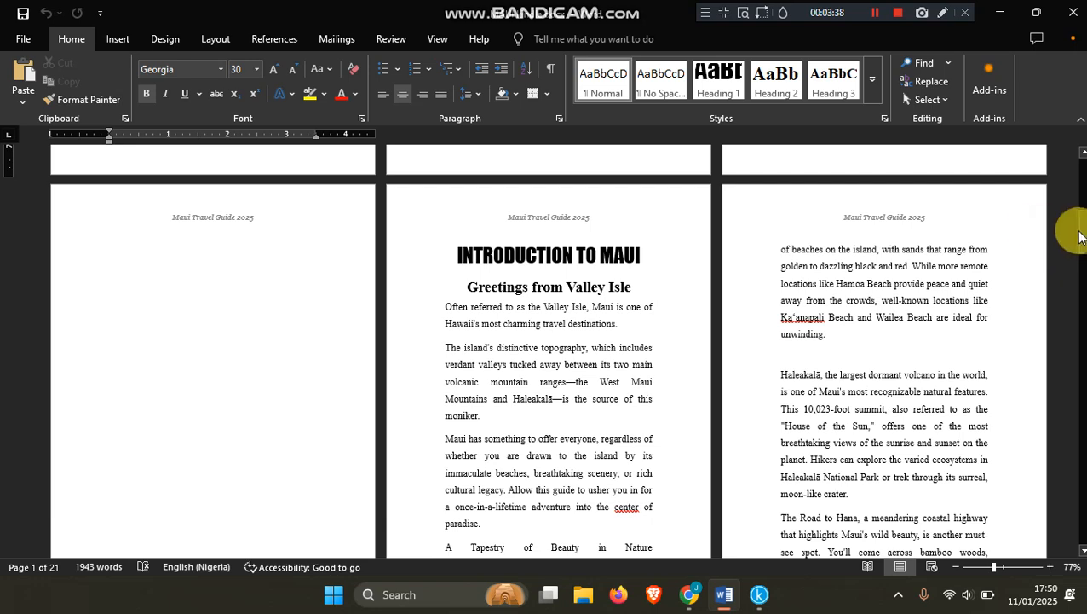
pyautogui.moveTo(1083, 237); pyautogui.dragTo(1076, 169)
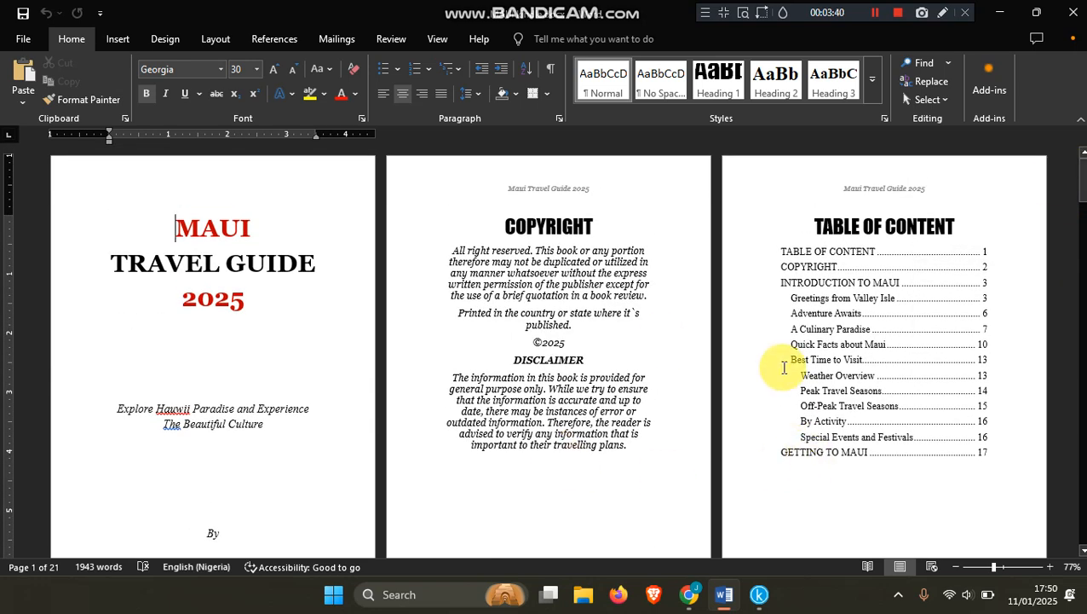
pyautogui.click(764, 607)
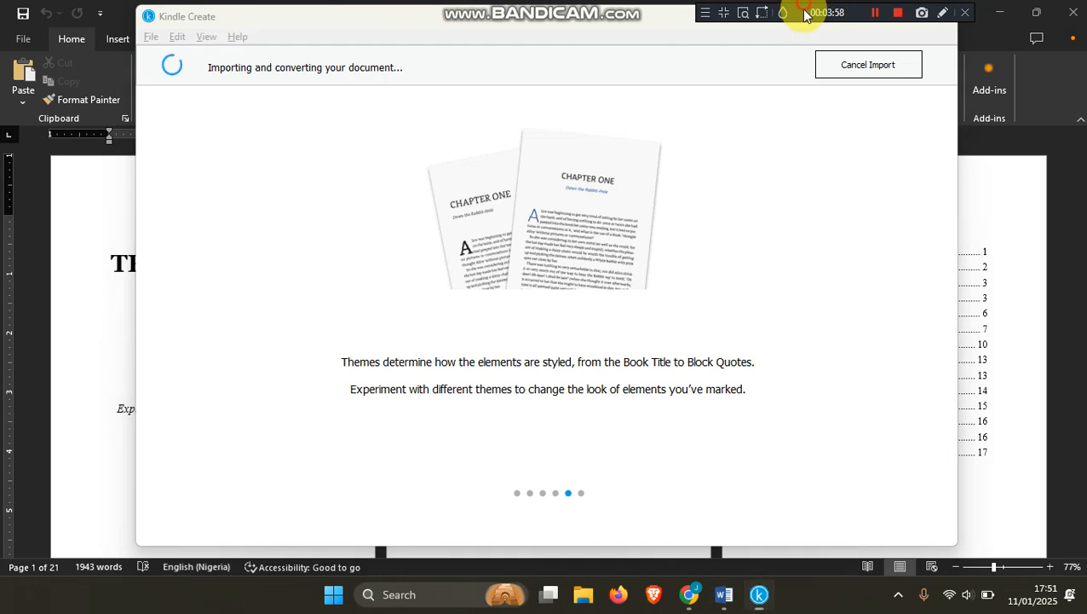
# - Continue past the import into the automatic chapter title review and reject all suggested chapter titles
pyautogui.moveTo(810, 15); pyautogui.dragTo(830, 173)
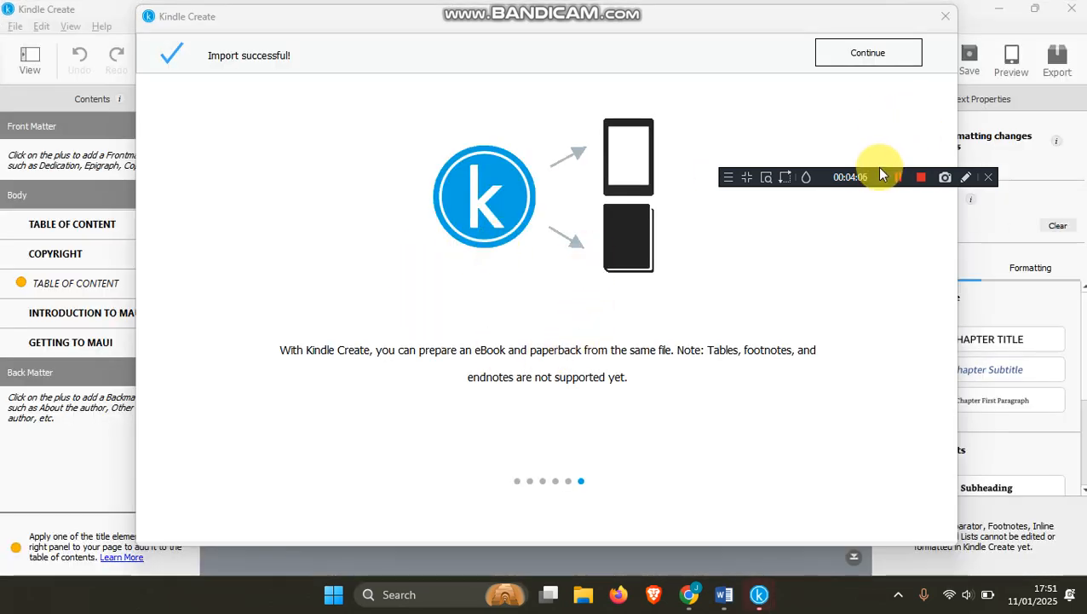
pyautogui.moveTo(879, 174); pyautogui.dragTo(688, 6)
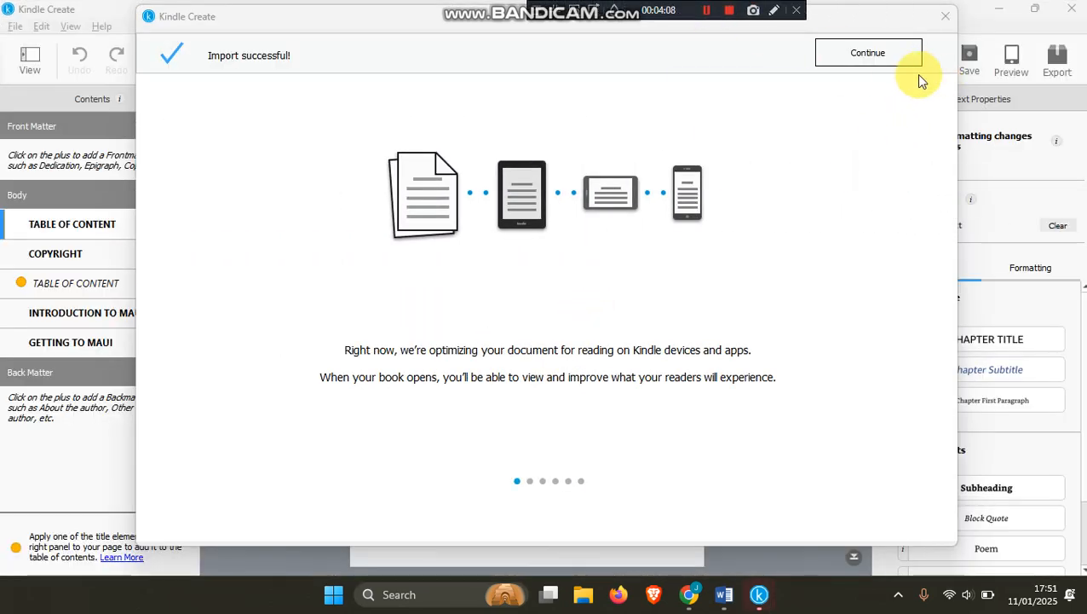
pyautogui.click(863, 49)
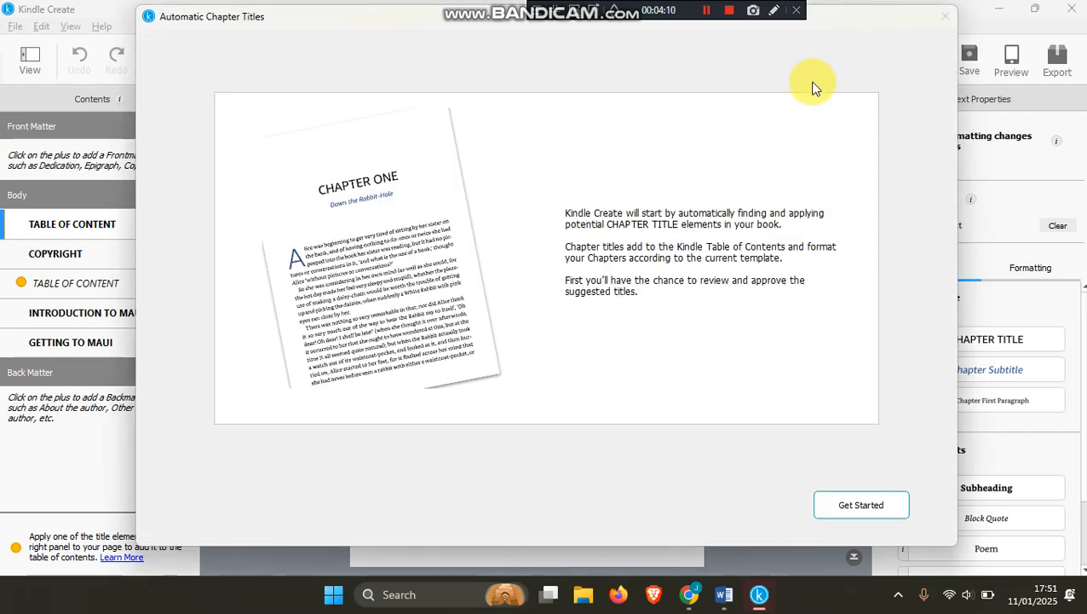
pyautogui.click(835, 501)
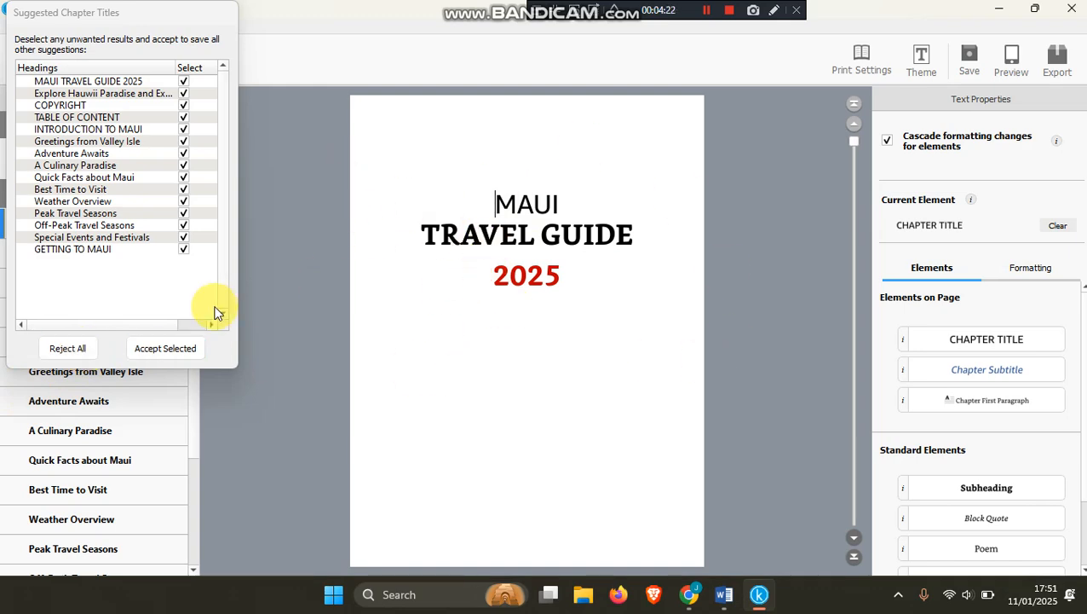
pyautogui.click(70, 349)
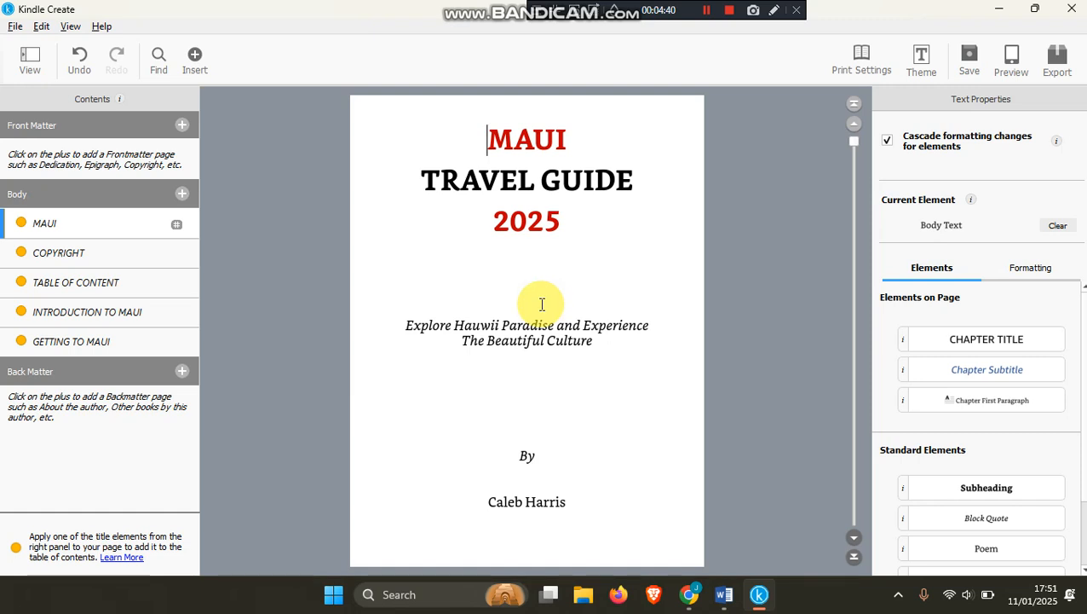
# - Respace the title page by replacing the blank lines between the subtitle and the "By" line with two new line breaks
pyautogui.click(521, 426)
pyautogui.press('BackSpace')
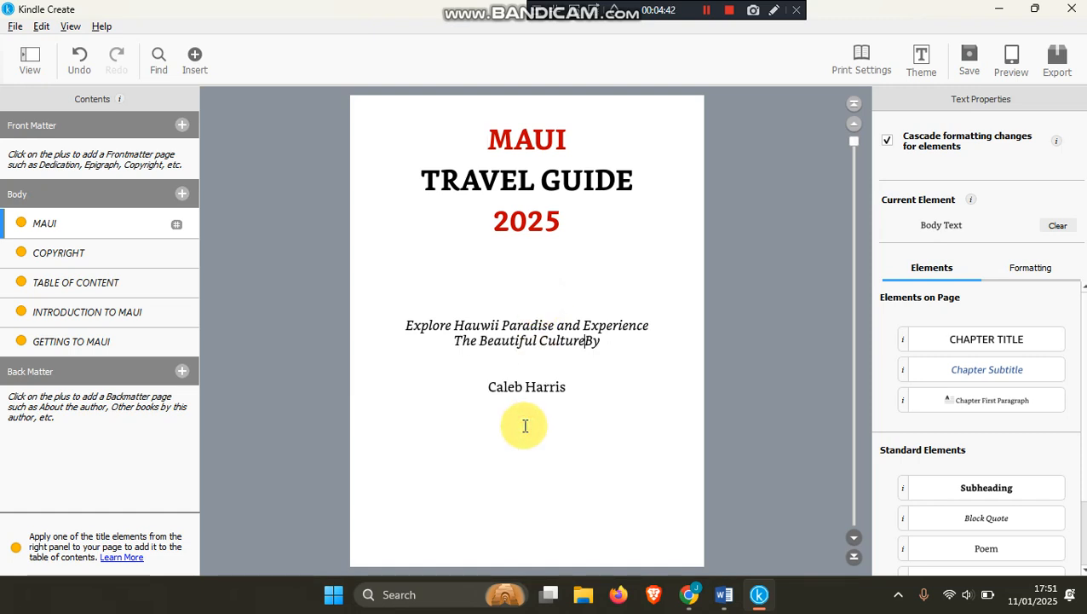
pyautogui.press('Return')
pyautogui.press('Return')
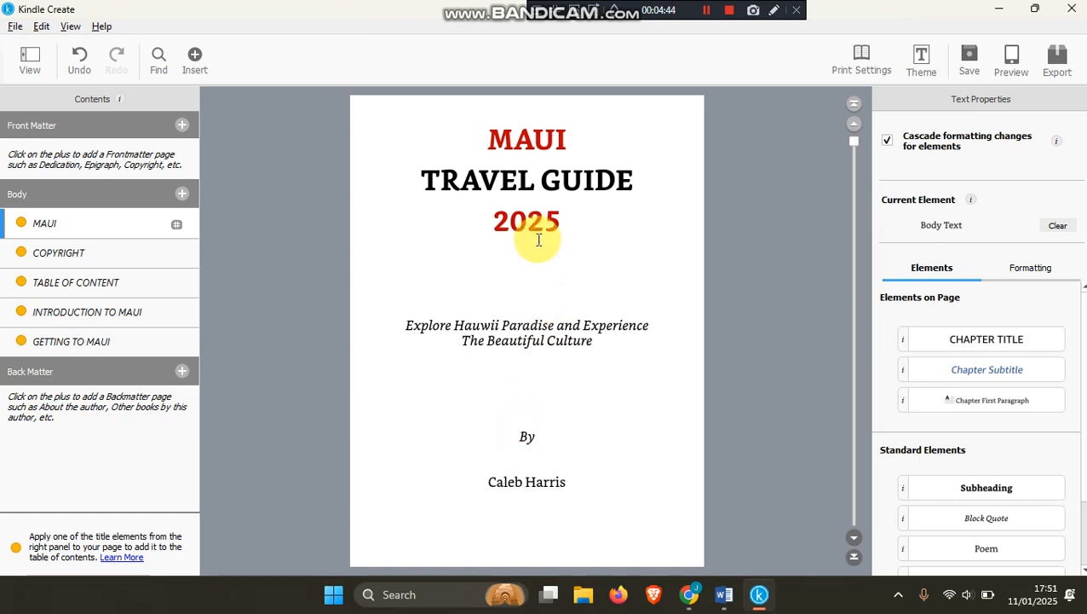
# - Insert two blank lines above the COPYRIGHT heading on the copyright page
pyautogui.click(106, 256)
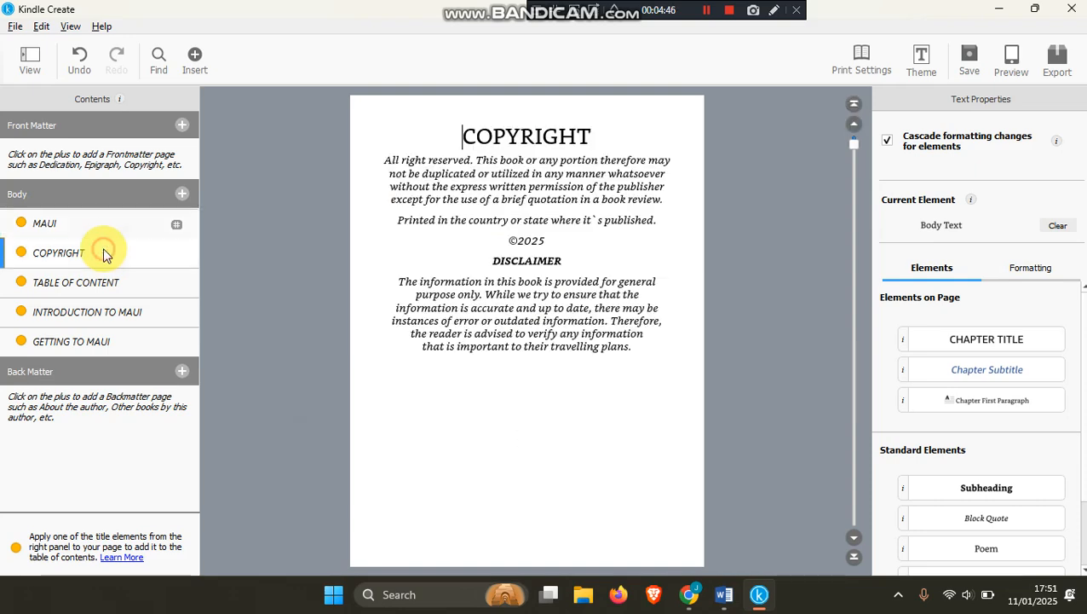
pyautogui.press('Return')
pyautogui.press('Return')
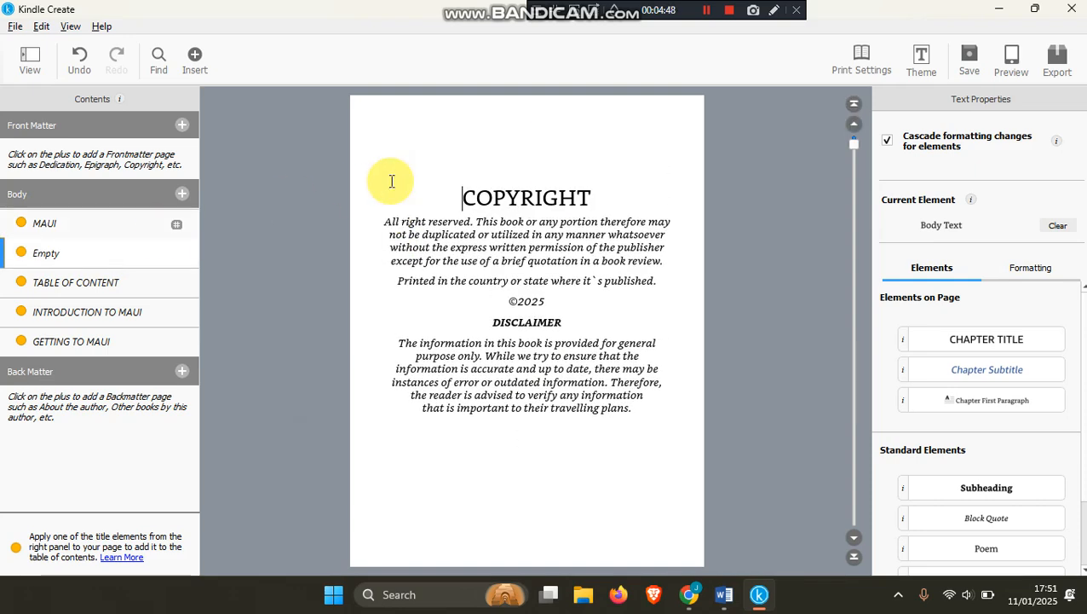
# - Style the COPYRIGHT heading as a Chapter Title element, trying the Subheading element for comparison
pyautogui.moveTo(602, 200); pyautogui.dragTo(452, 196)
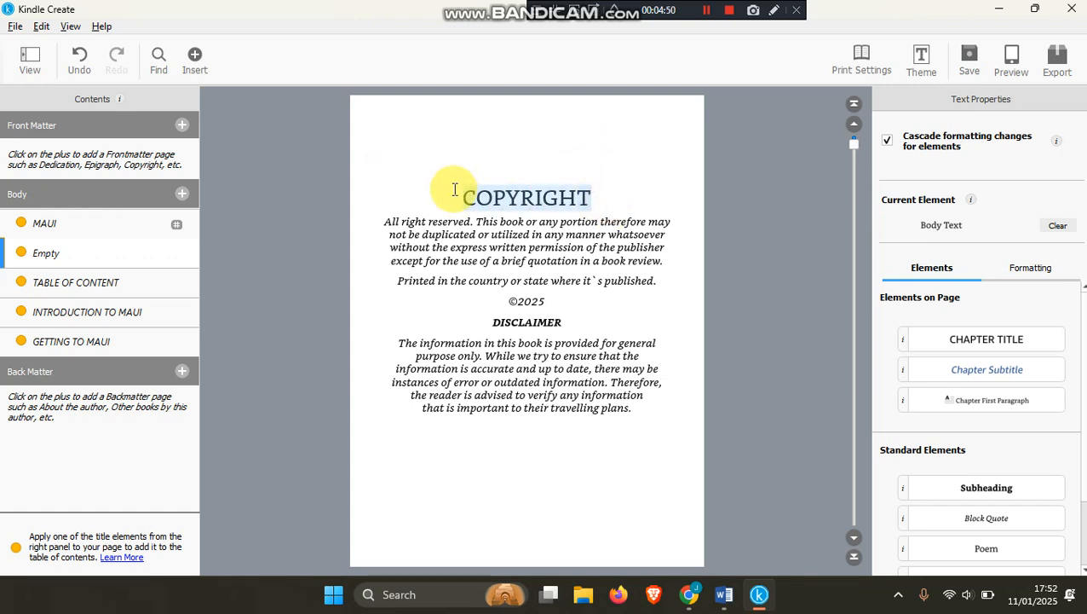
pyautogui.click(999, 349)
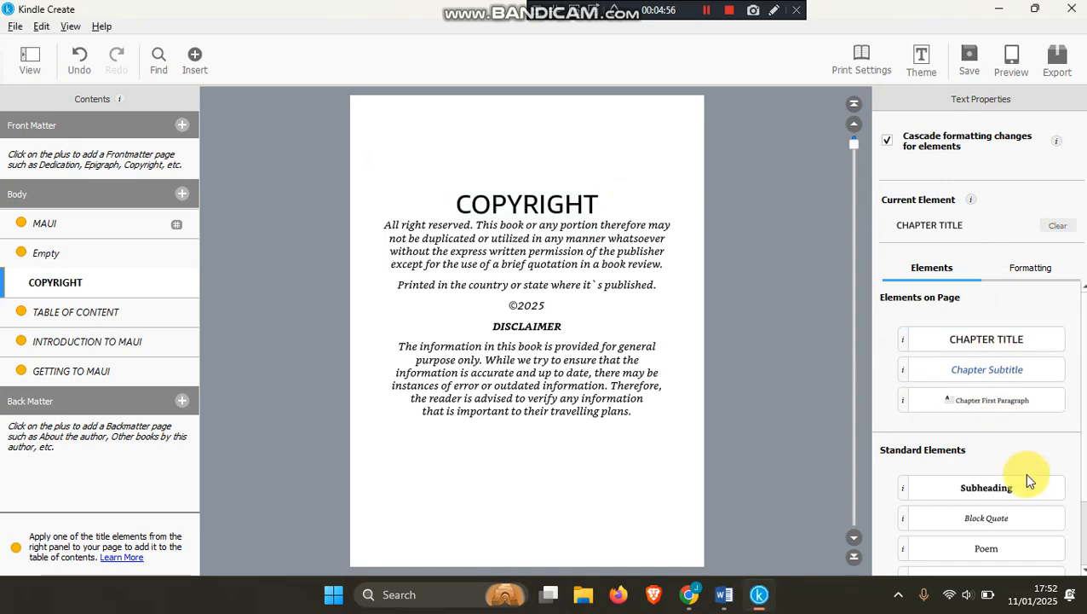
pyautogui.click(990, 488)
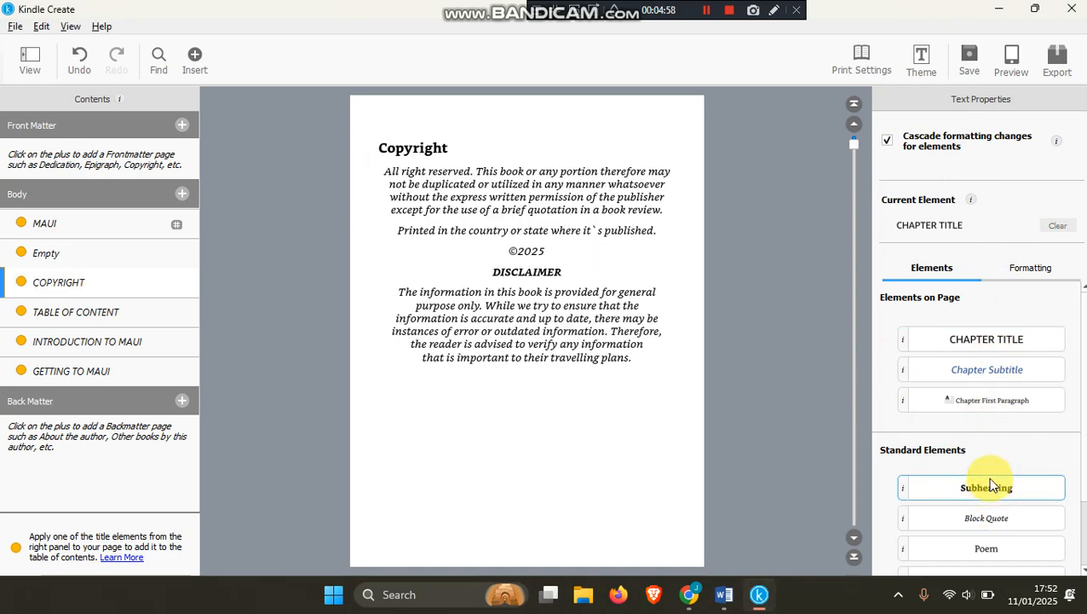
pyautogui.click(925, 339)
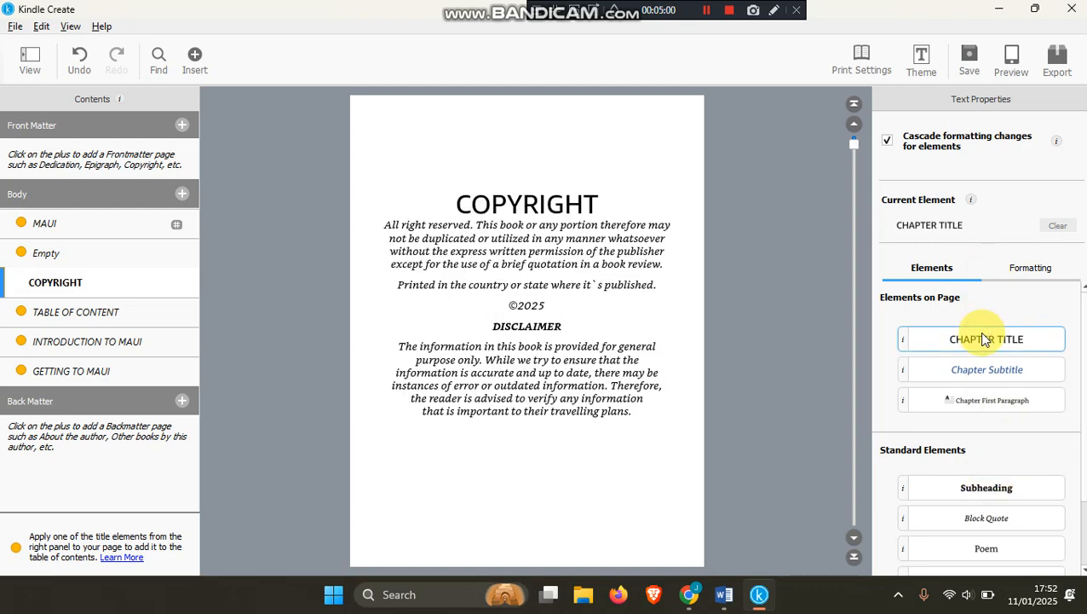
# - Insert two blank lines above the TABLE OF CONTENT heading on the contents page
pyautogui.click(85, 314)
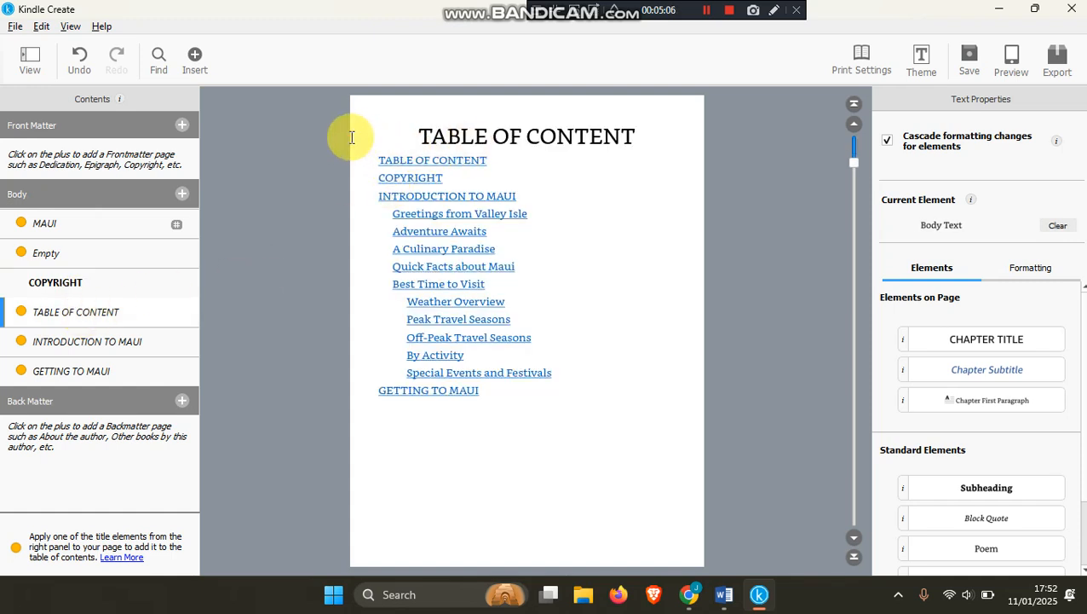
pyautogui.moveTo(679, 136); pyautogui.dragTo(378, 130)
pyautogui.click(381, 127)
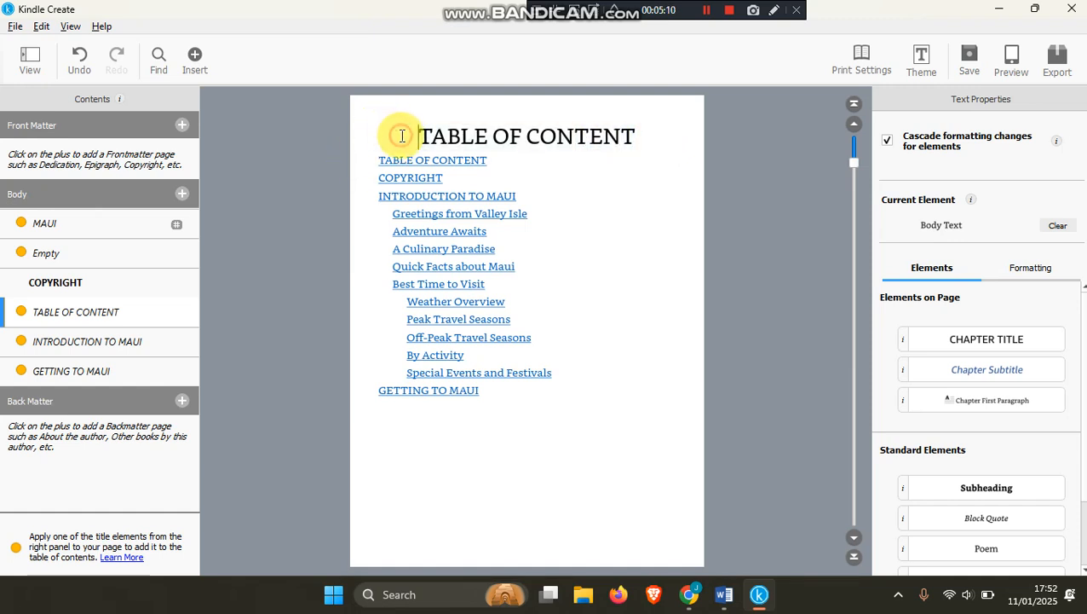
pyautogui.press('Return')
pyautogui.press('Return')
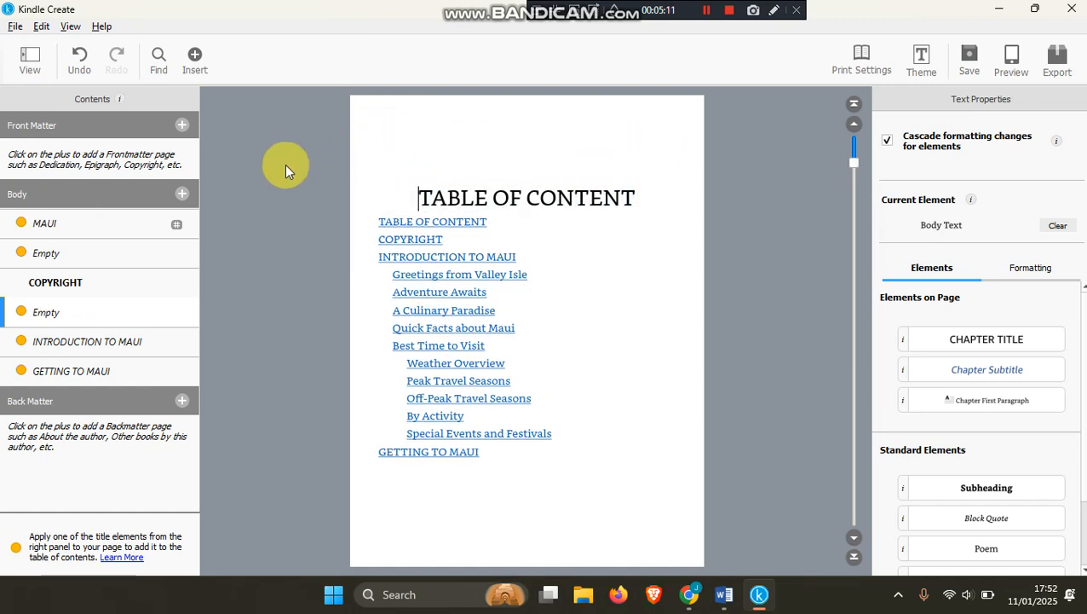
# - Insert one blank line above each of the INTRODUCTION TO MAUI and GETTING TO MAUI headings
pyautogui.click(86, 340)
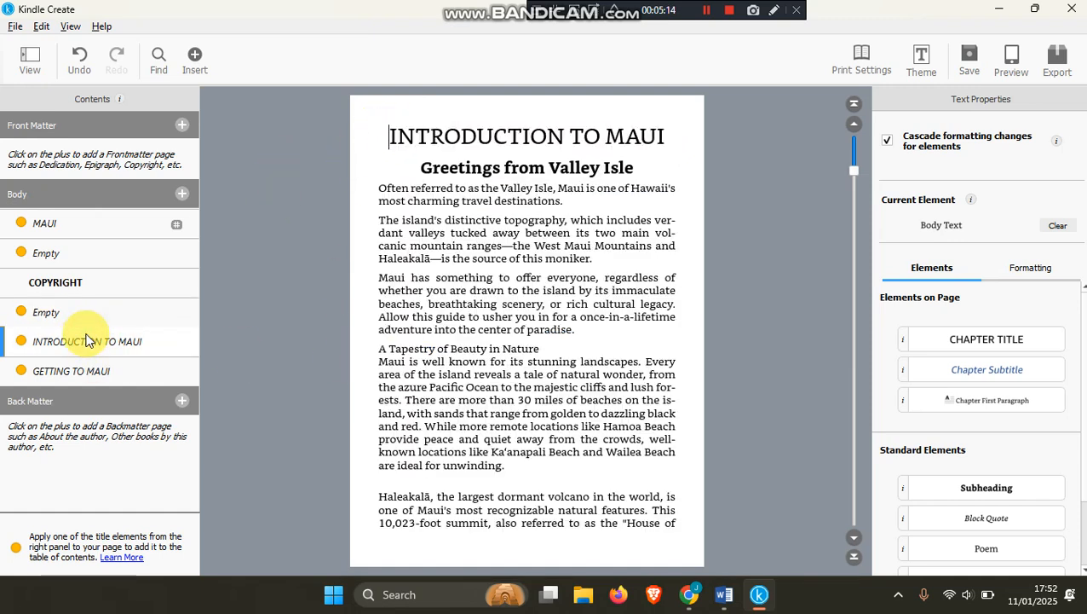
pyautogui.press('Return')
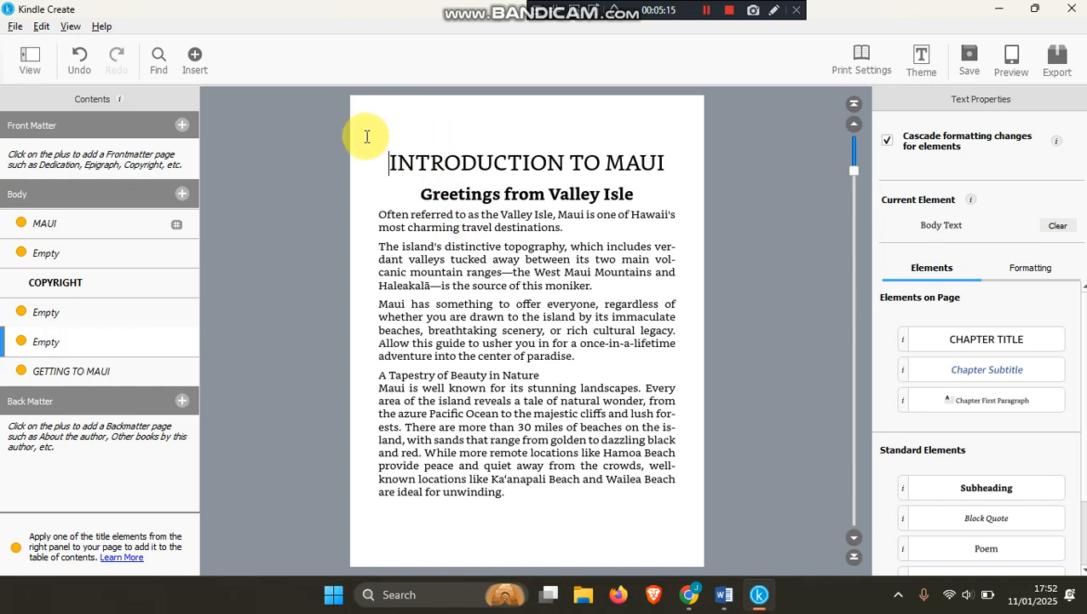
pyautogui.click(83, 373)
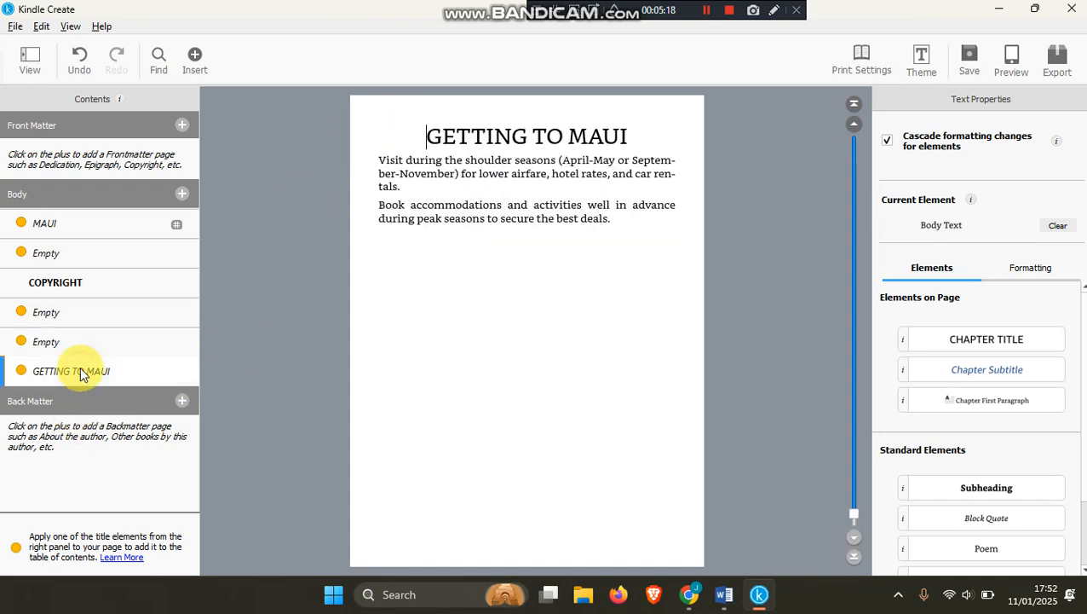
pyautogui.click(437, 135)
pyautogui.press('Return')
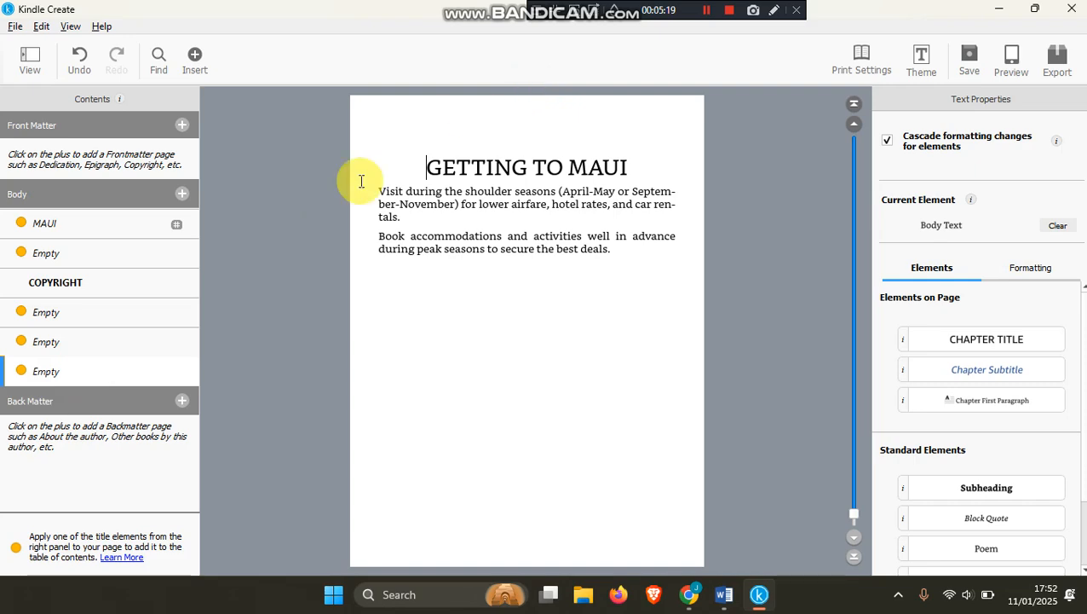
# - Format the INTRODUCTION TO MAUI heading as bold, centred text in the recently used red
pyautogui.click(119, 341)
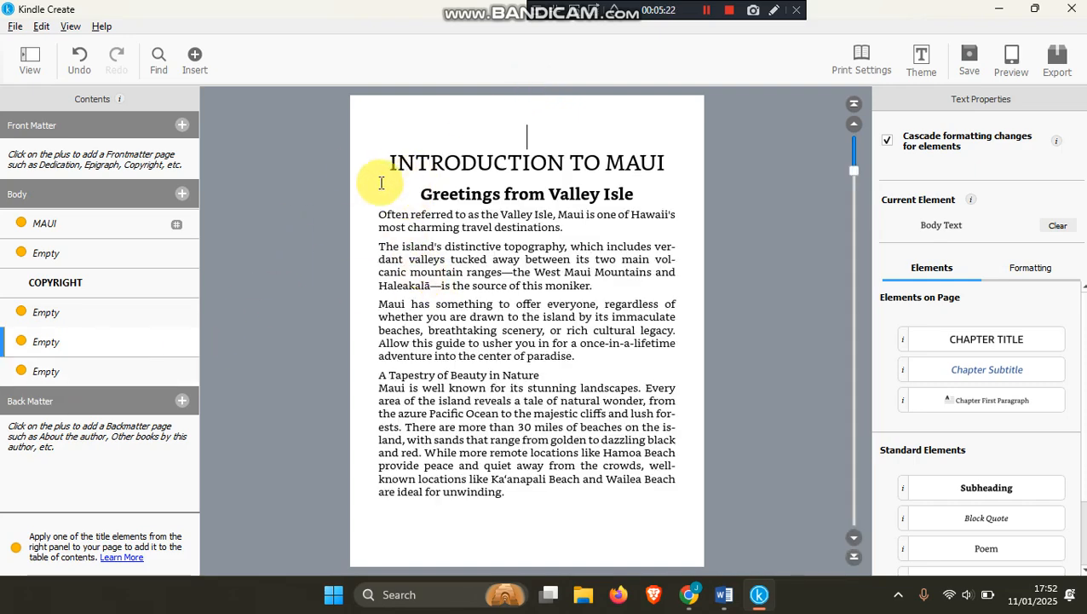
pyautogui.moveTo(391, 162); pyautogui.dragTo(667, 162)
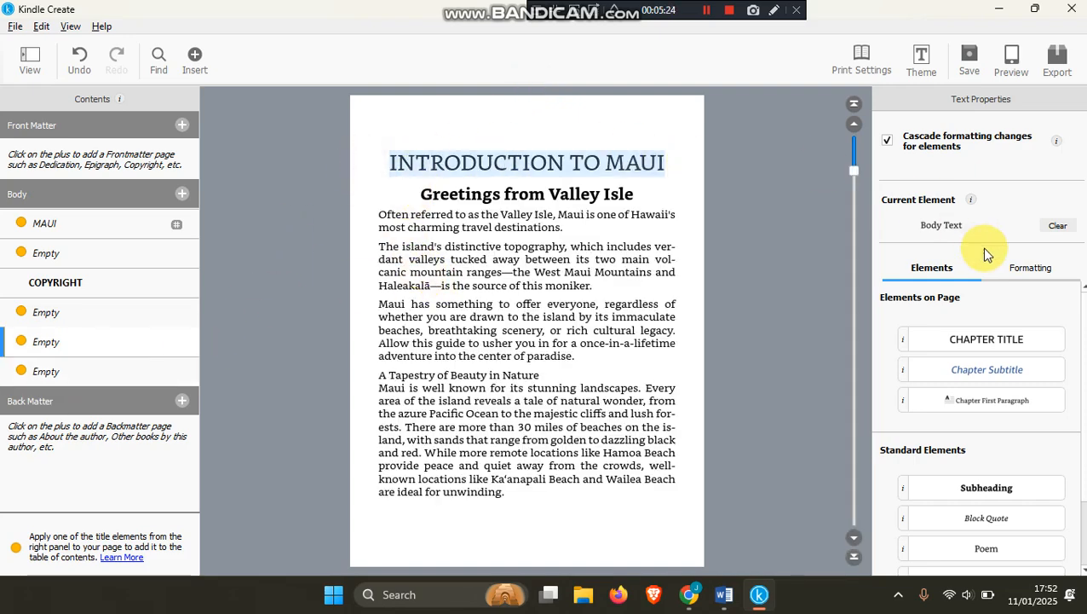
pyautogui.click(1035, 270)
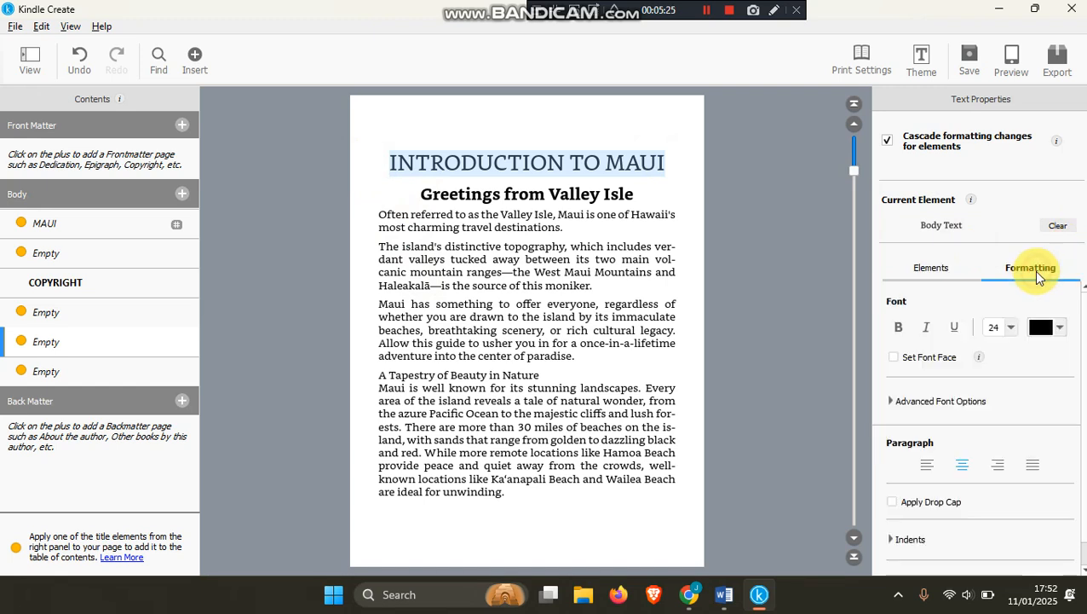
pyautogui.click(1061, 325)
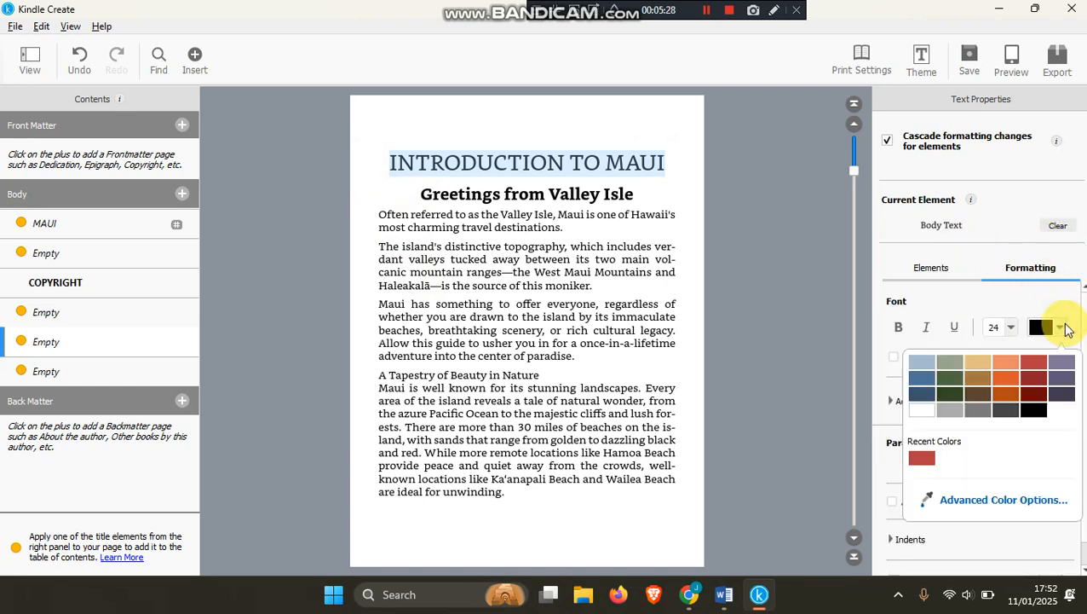
pyautogui.click(915, 461)
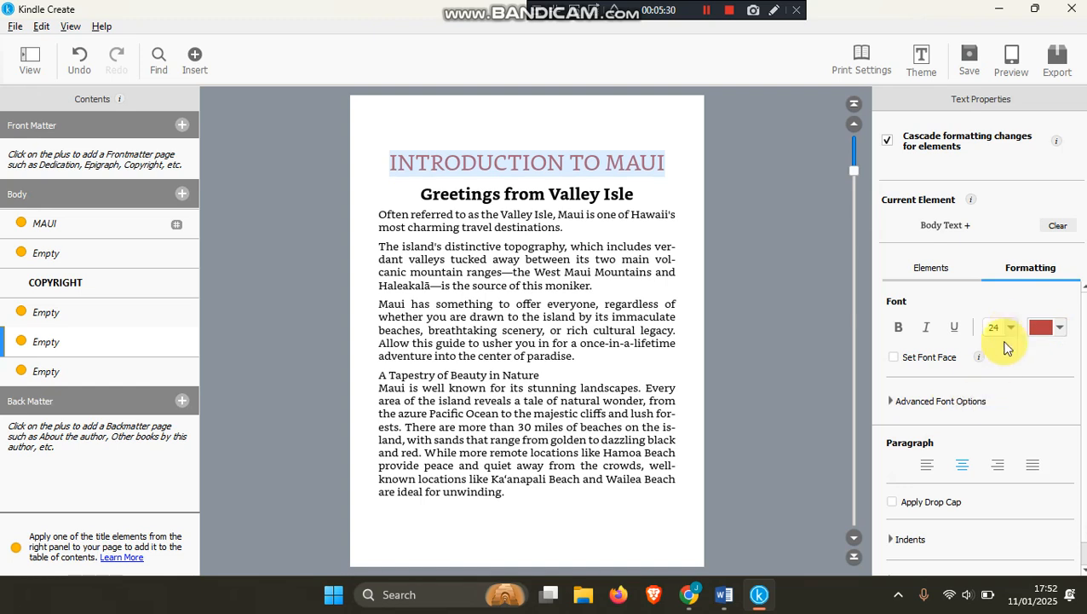
pyautogui.click(899, 328)
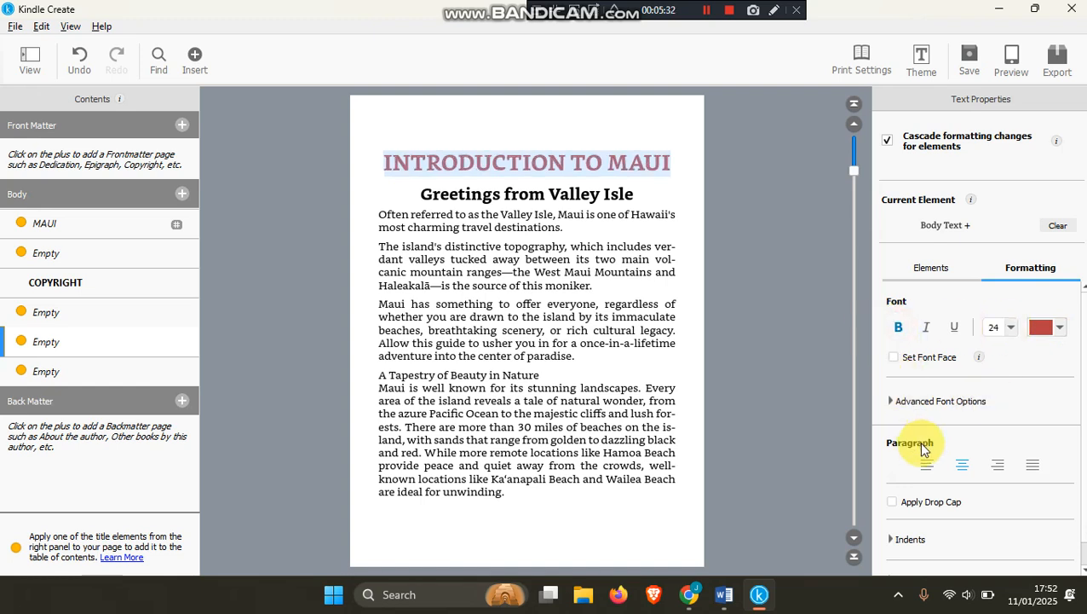
pyautogui.click(966, 462)
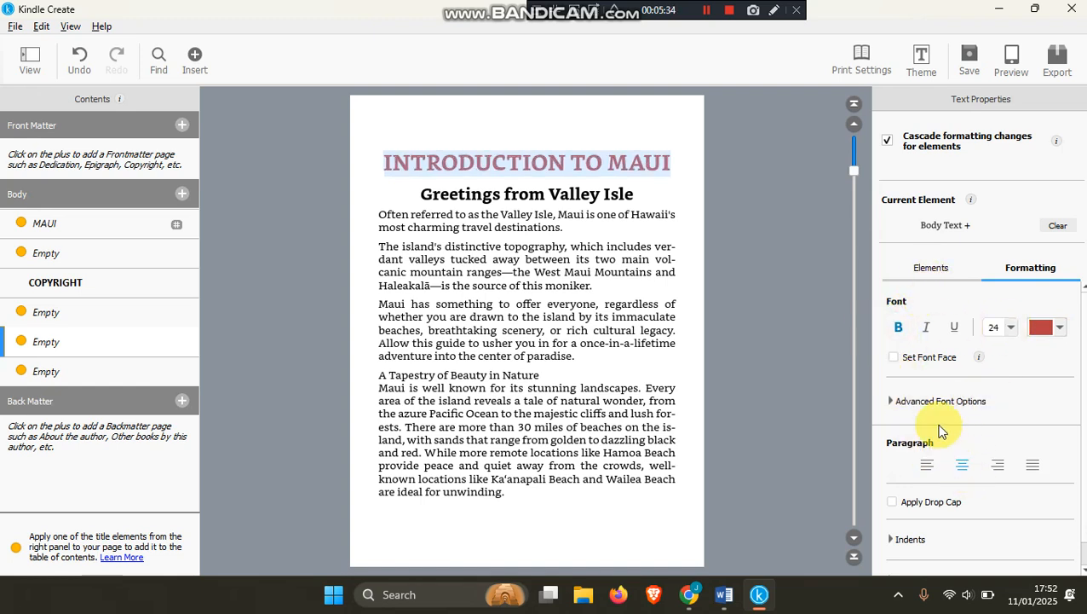
# - Set the INTRODUCTION TO MAUI heading's font face to Bookerly (serif), trying Amazon Ember (sans serif) for comparison
pyautogui.click(895, 358)
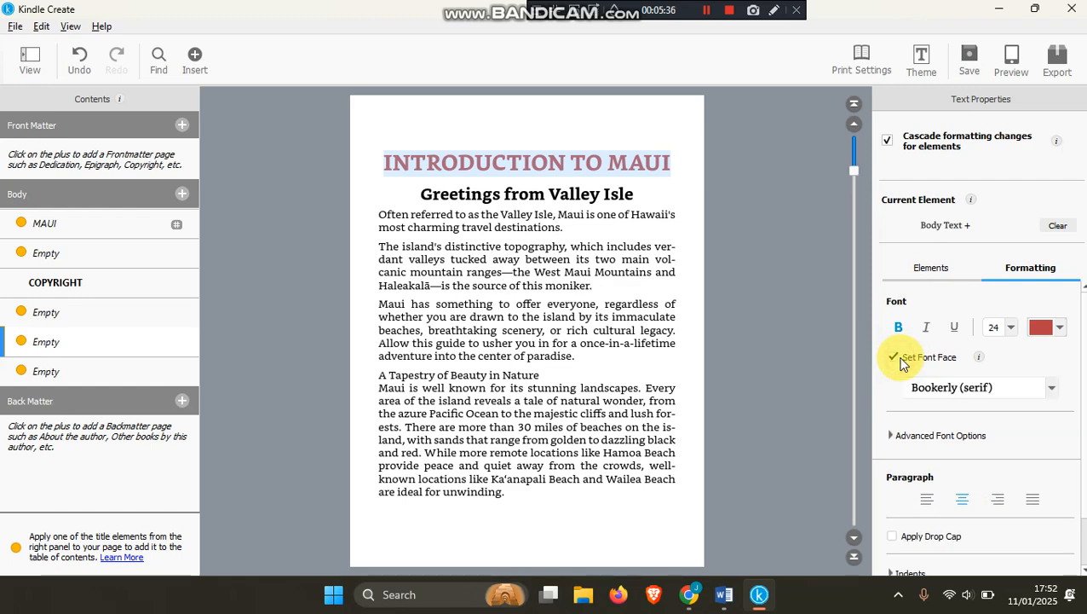
pyautogui.click(1004, 387)
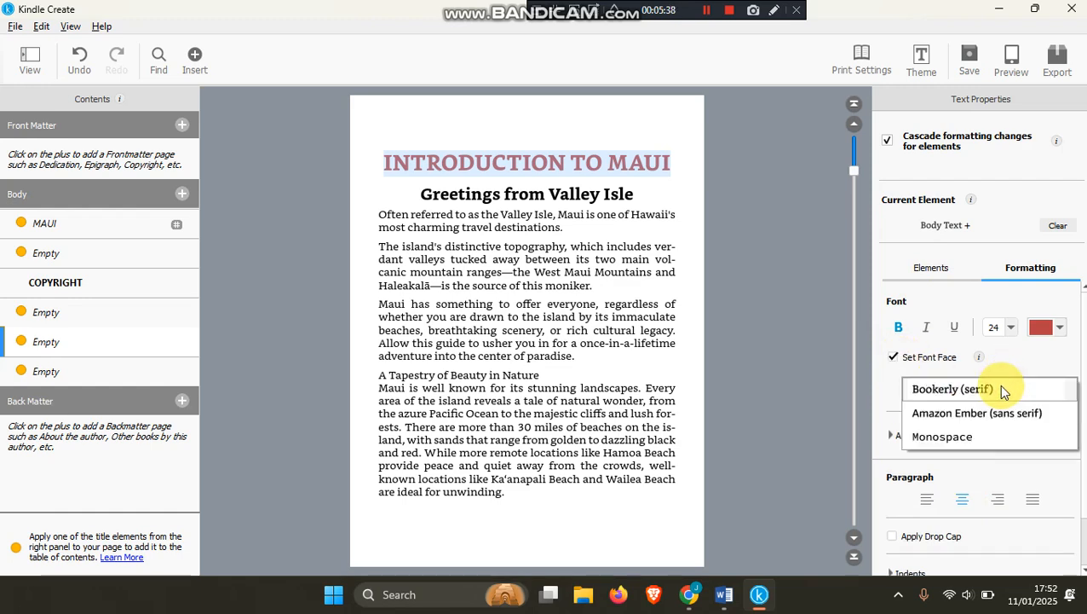
pyautogui.click(985, 416)
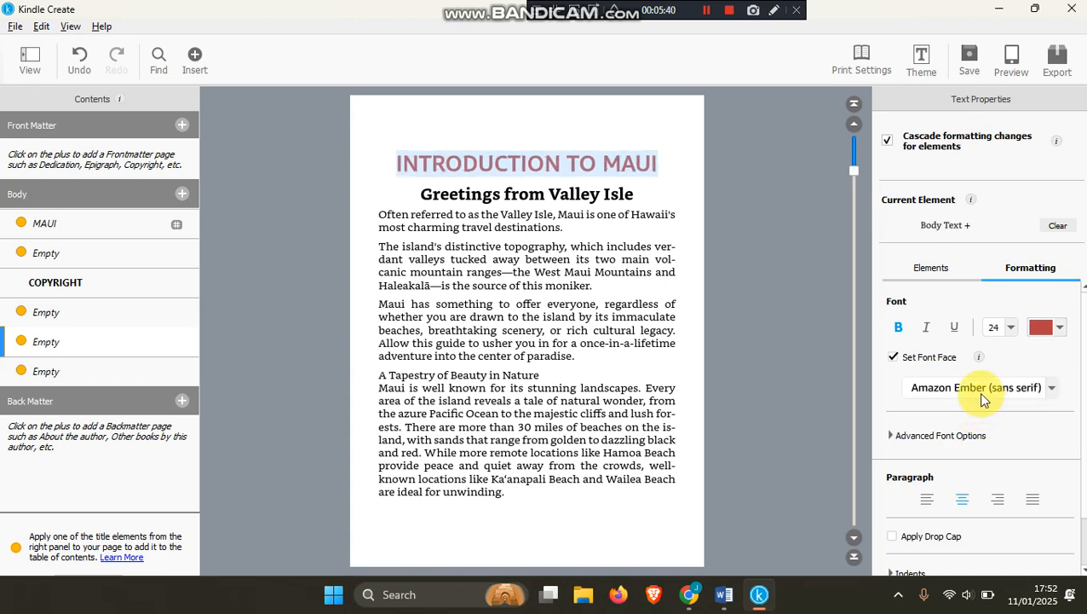
pyautogui.click(1040, 384)
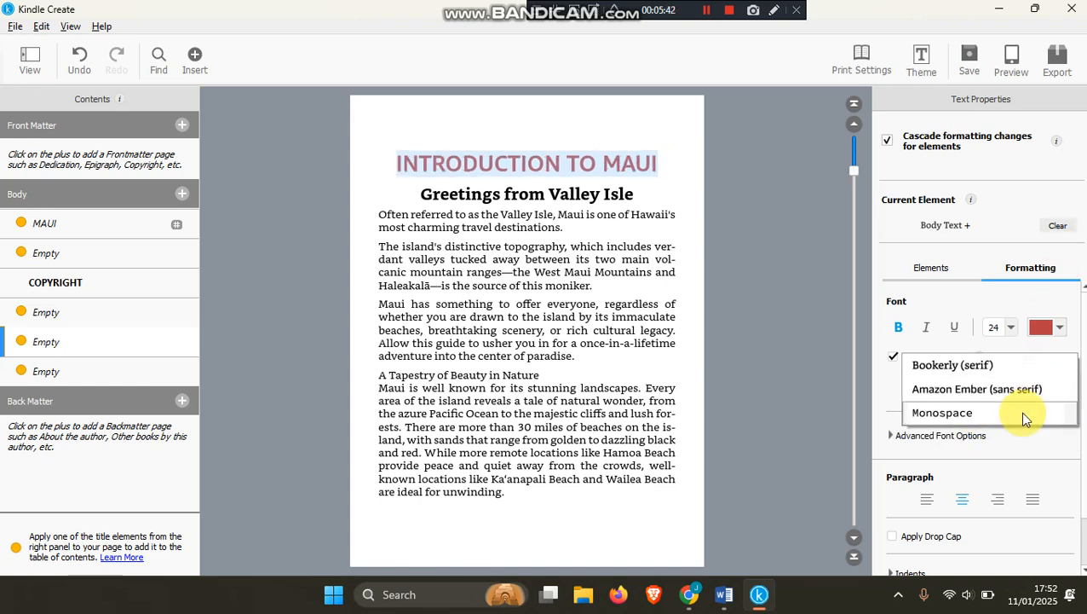
pyautogui.click(966, 366)
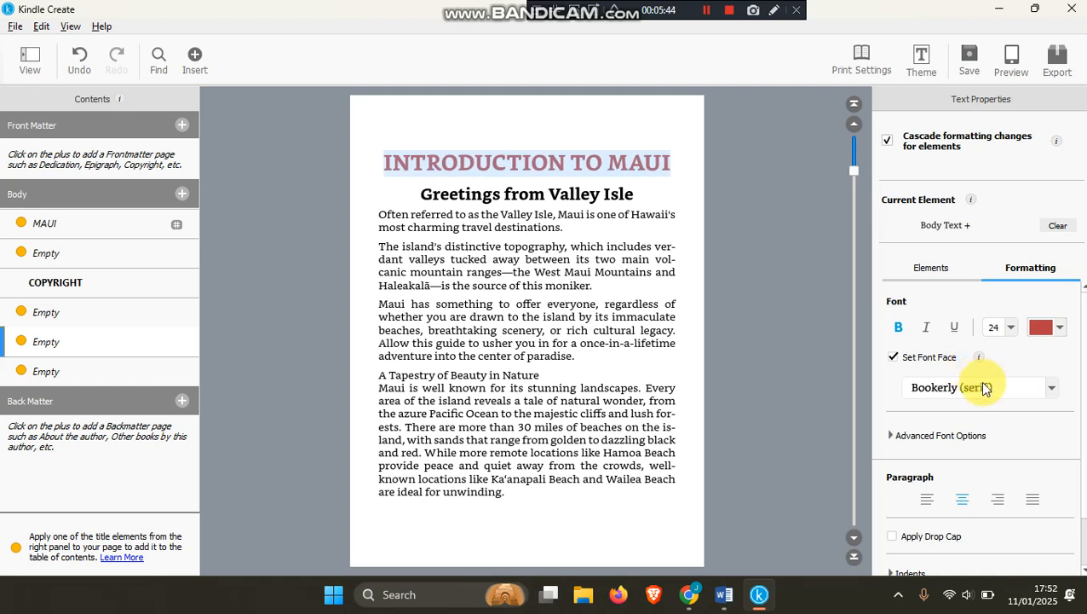
# - Format the "Greetings from Valley Isle" subheading in dark green with the Amazon Ember (sans serif) font face
pyautogui.click(388, 190)
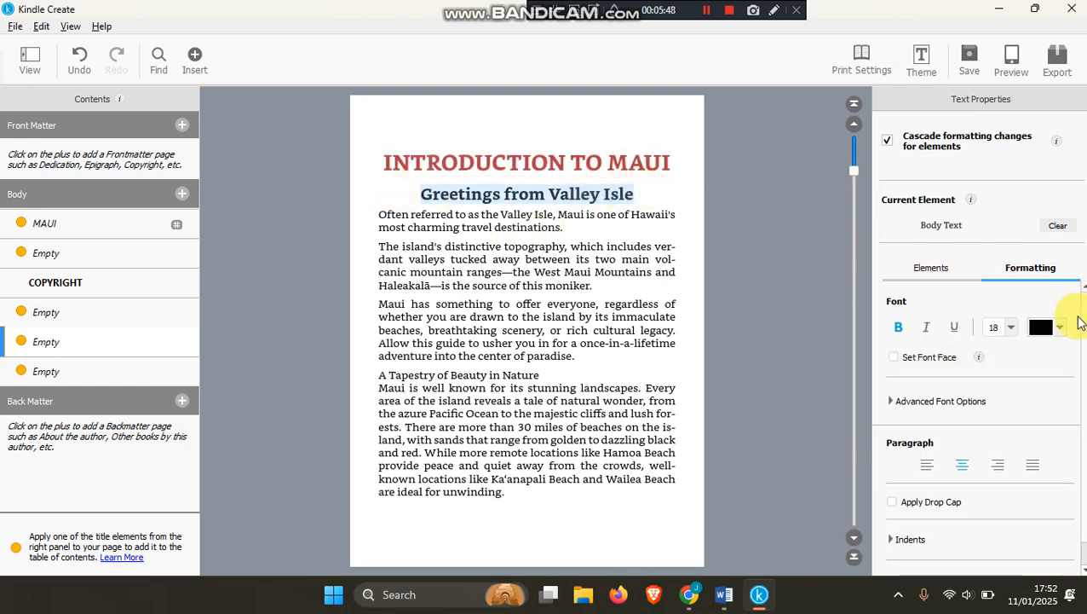
pyautogui.click(1066, 329)
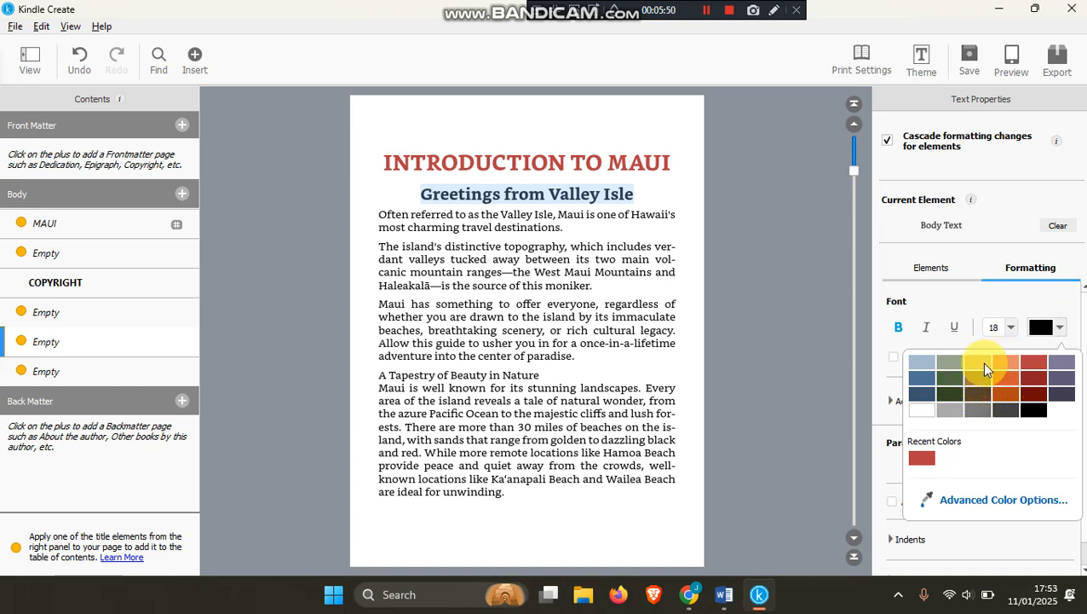
pyautogui.click(951, 394)
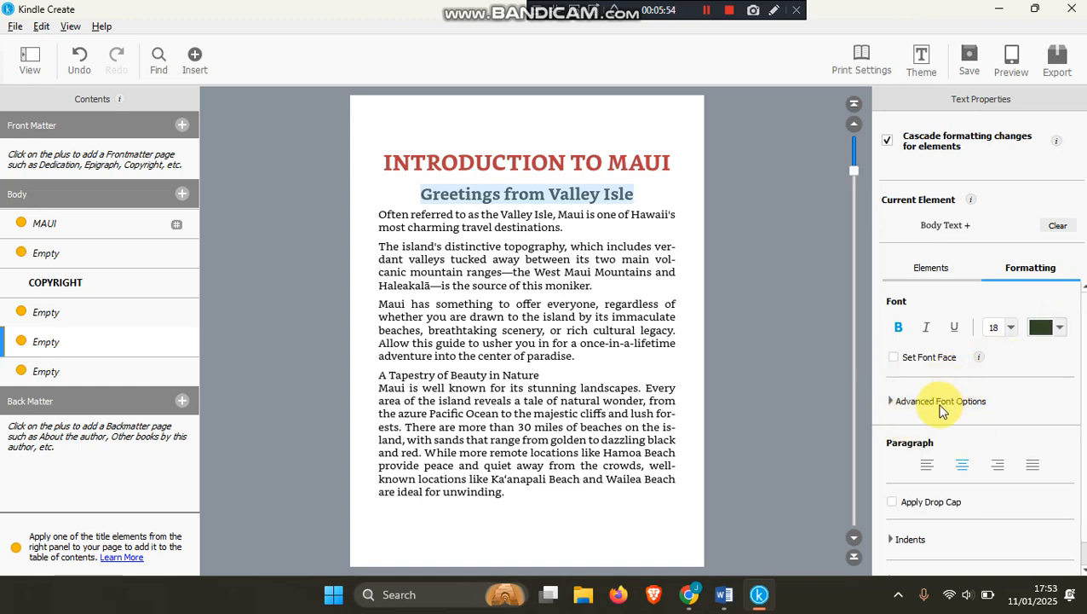
pyautogui.click(941, 401)
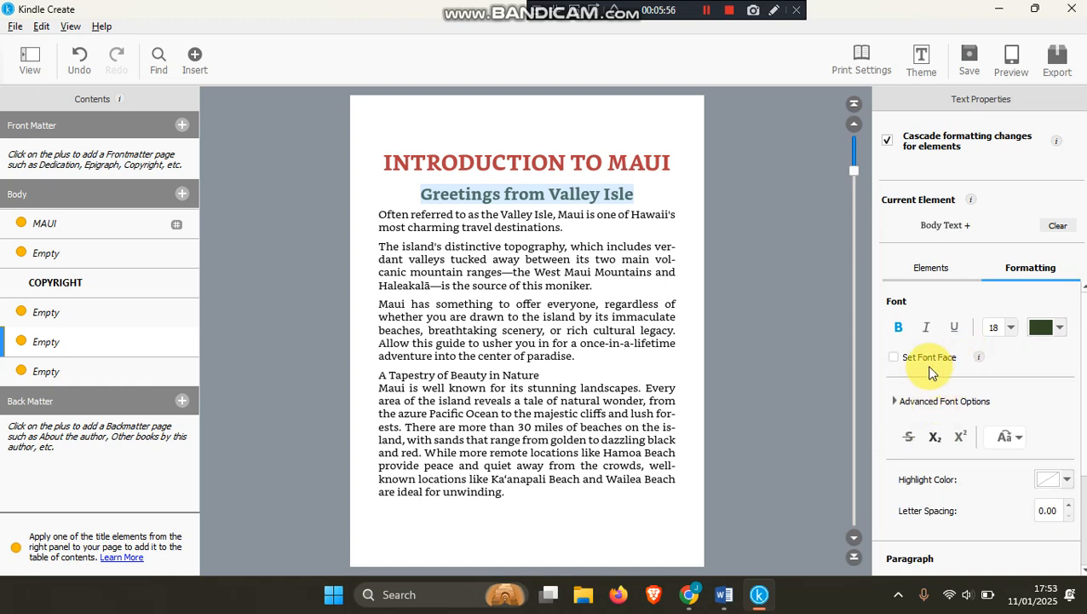
pyautogui.click(909, 359)
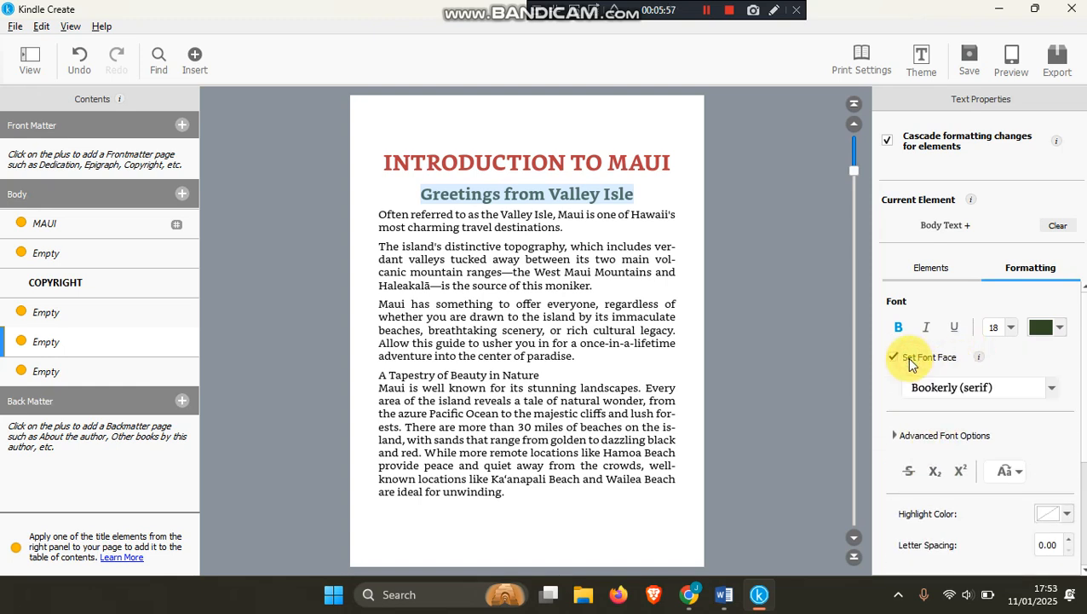
pyautogui.click(966, 388)
pyautogui.click(967, 414)
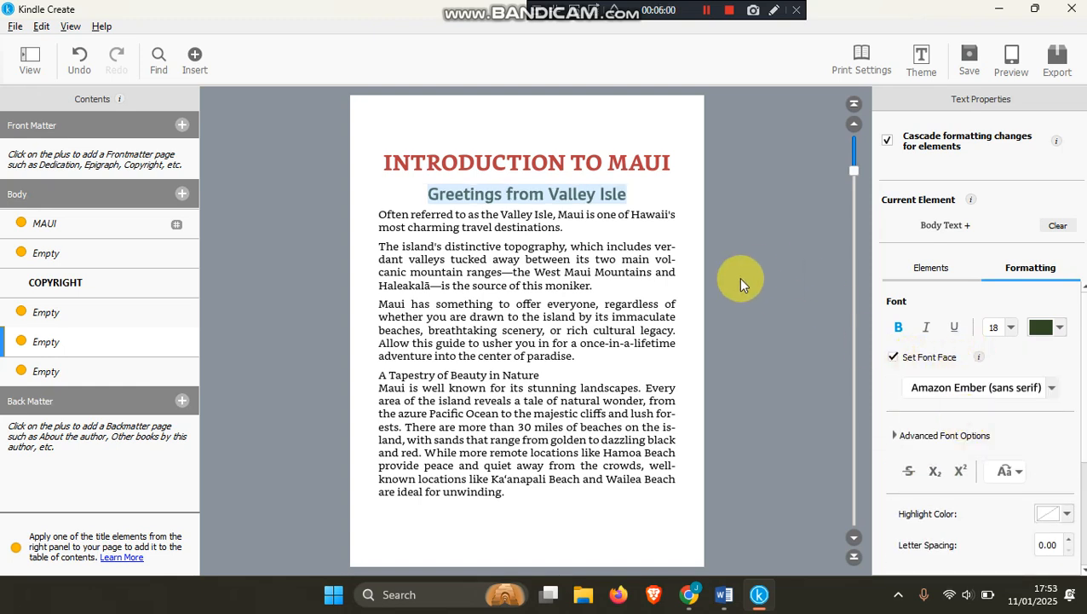
pyautogui.click(627, 271)
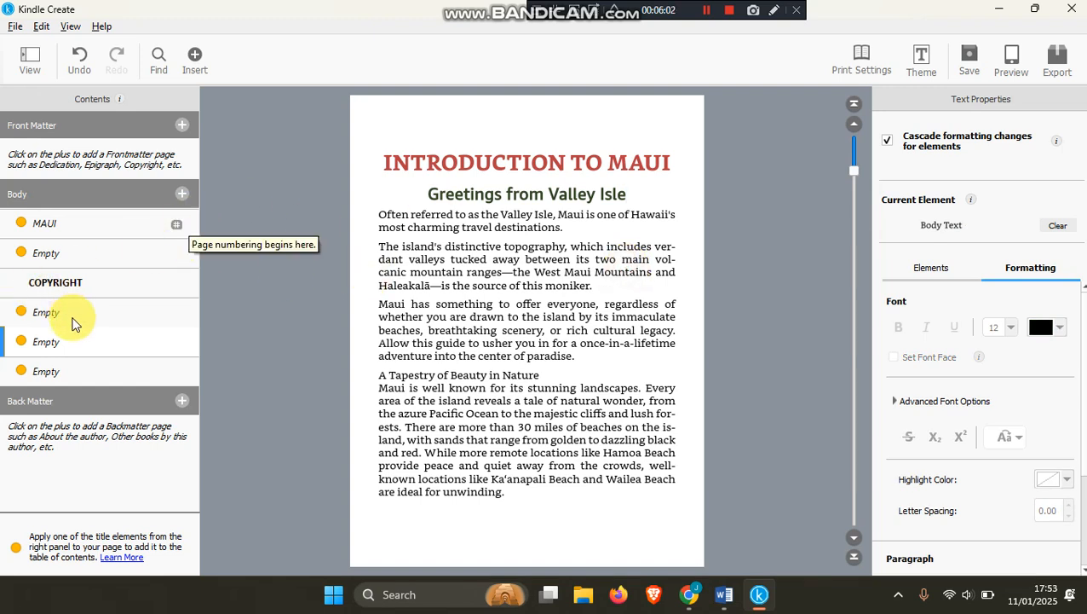
# - Delete the empty page between the title page and the copyright page
pyautogui.click(39, 252)
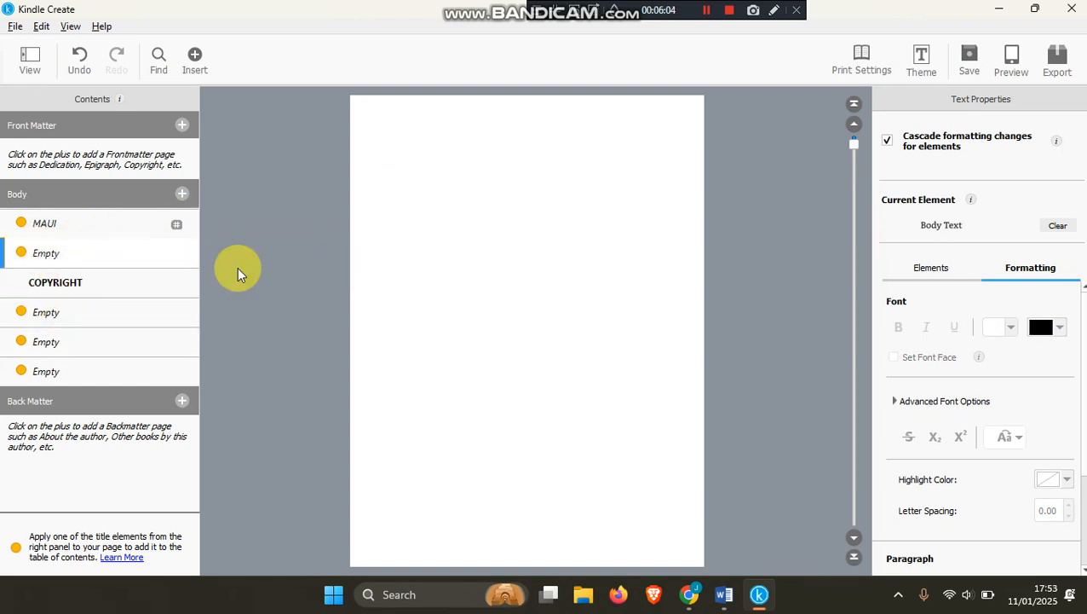
pyautogui.press('BackSpace')
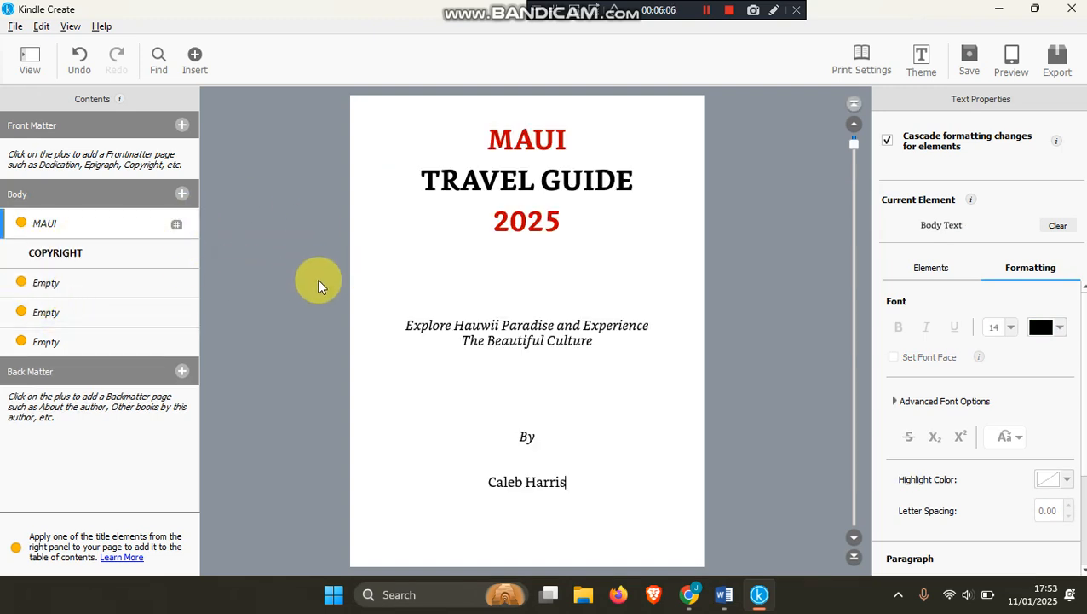
pyautogui.click(75, 256)
# - Format the TABLE OF CONTENT heading in the recently used red with the Amazon Ember (sans serif) font face
pyautogui.click(75, 281)
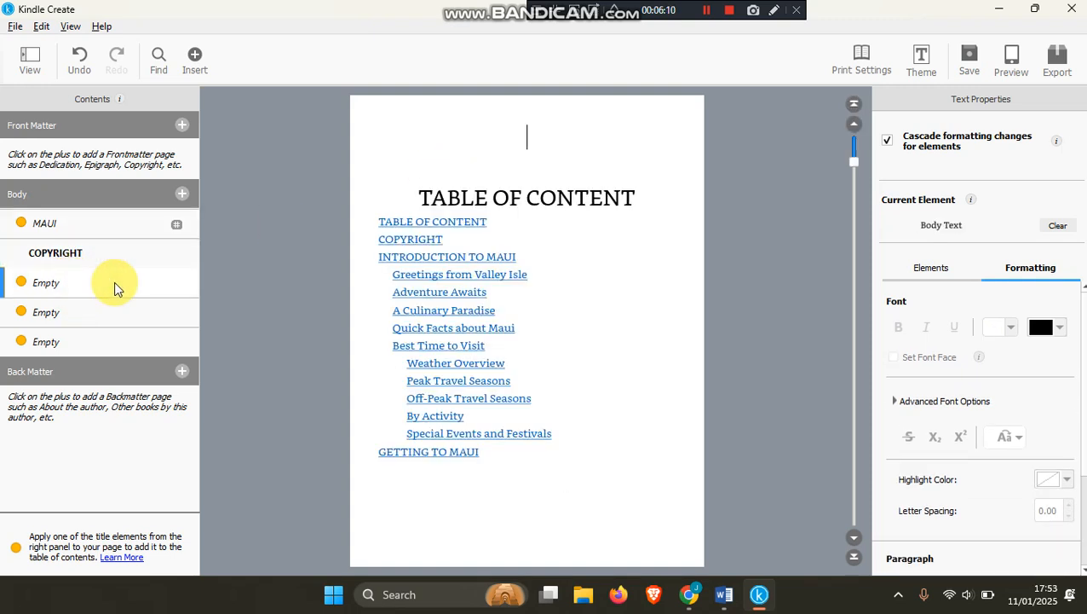
pyautogui.moveTo(400, 216)
pyautogui.mouseDown()
pyautogui.moveTo(614, 194)
pyautogui.moveTo(408, 198)
pyautogui.mouseUp()
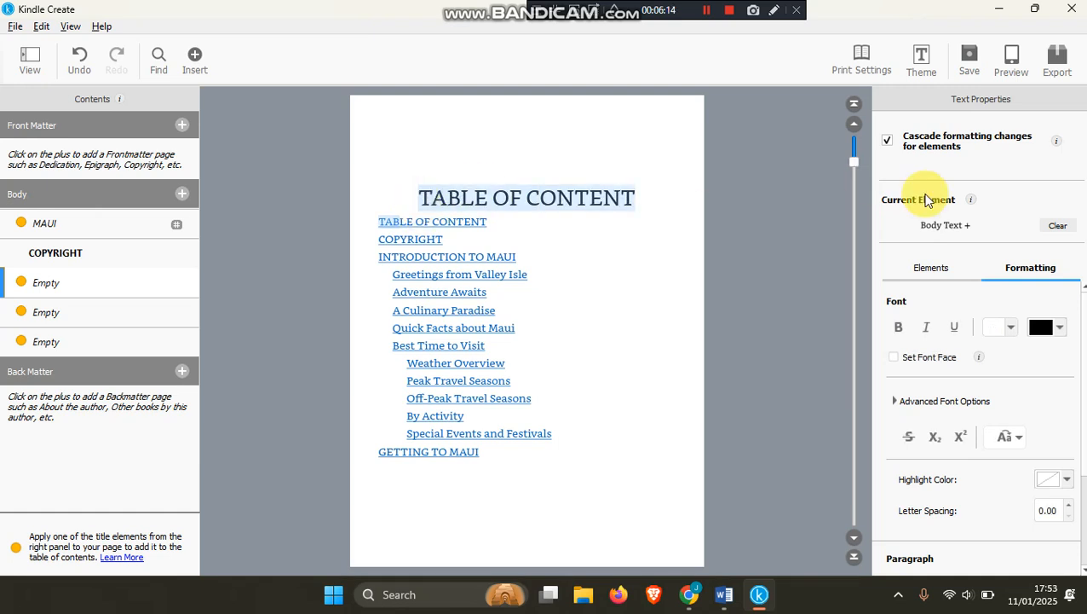
pyautogui.click(560, 223)
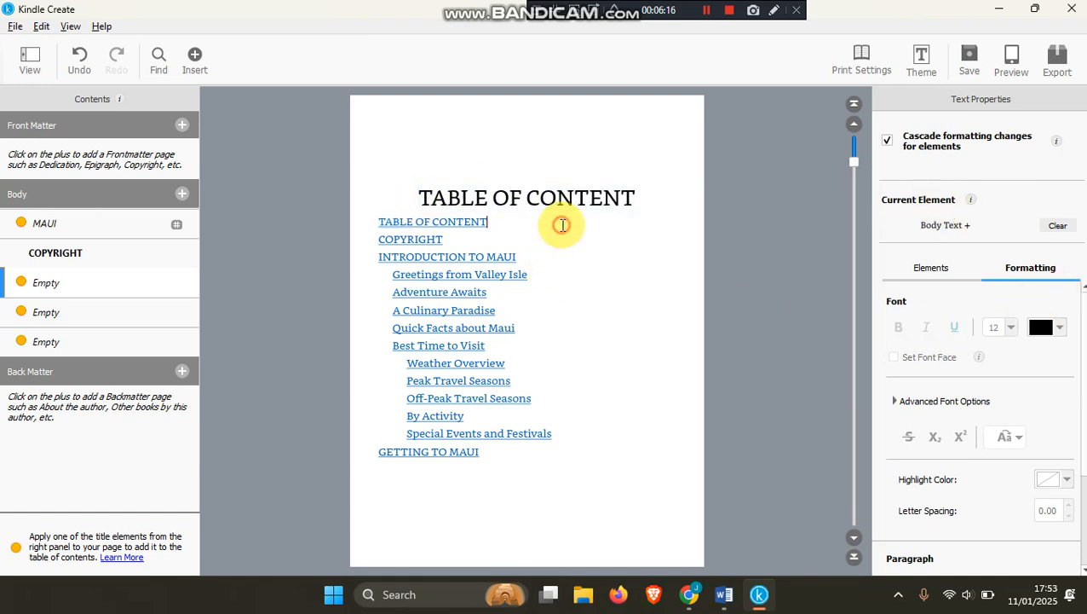
pyautogui.moveTo(423, 199); pyautogui.dragTo(650, 194)
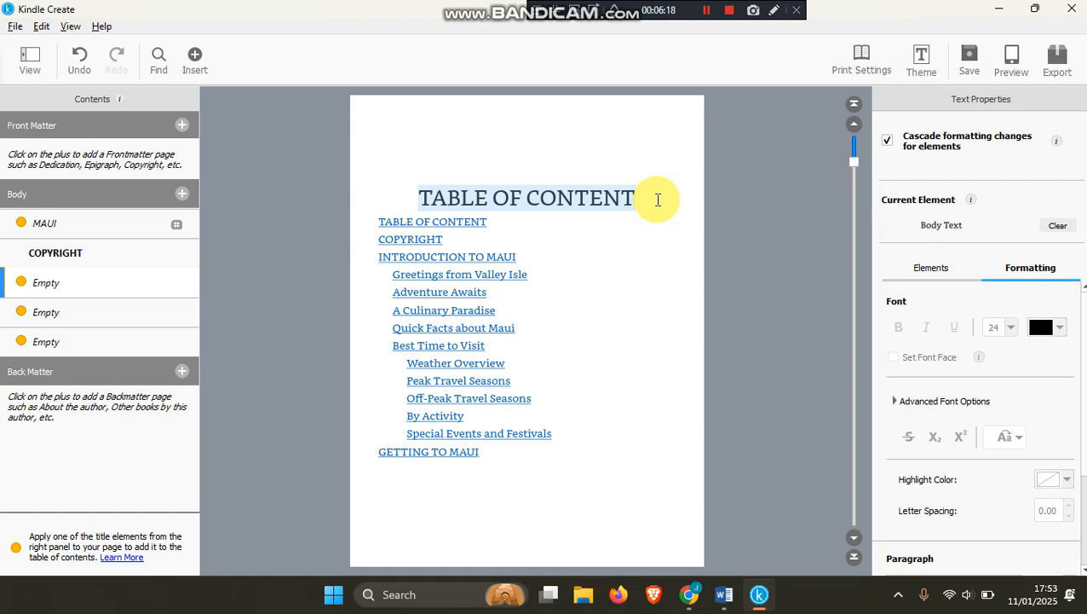
pyautogui.click(1060, 327)
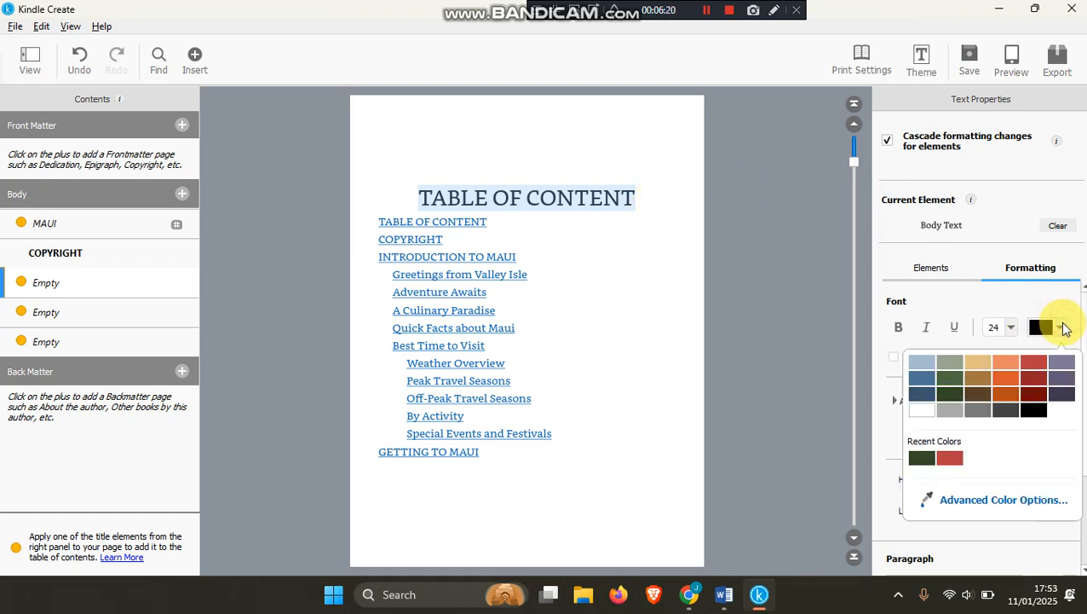
pyautogui.click(946, 458)
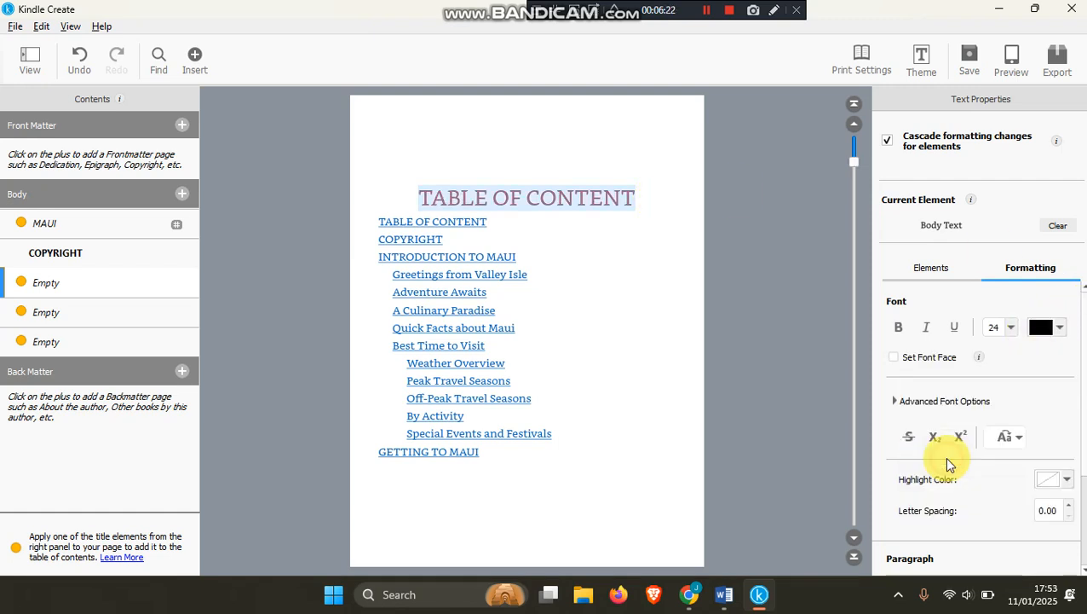
pyautogui.click(933, 362)
pyautogui.click(976, 385)
pyautogui.click(968, 413)
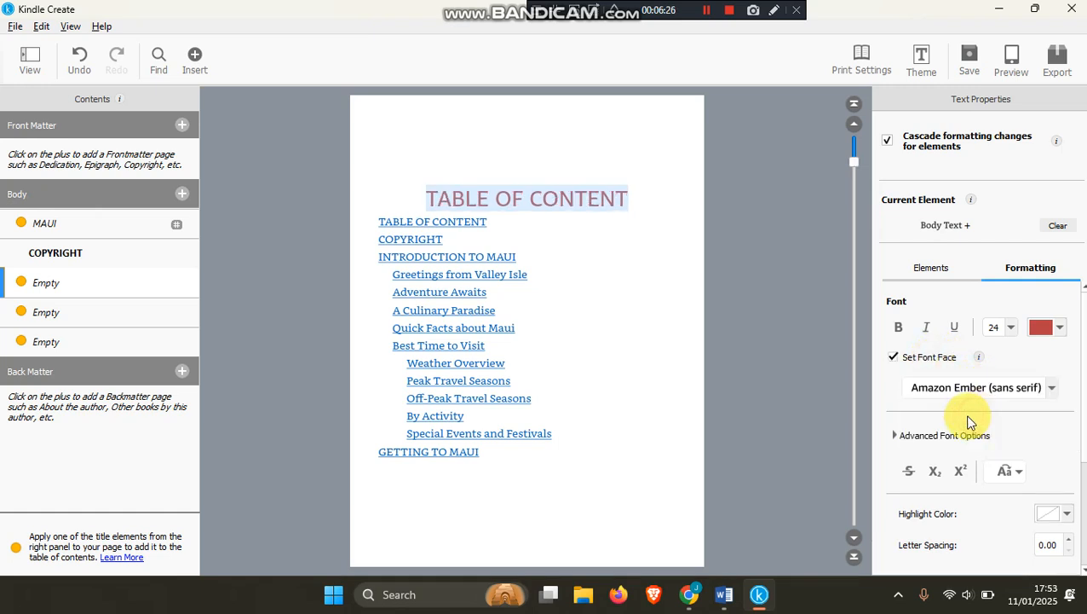
# - Make the TABLE OF CONTENT heading bold
pyautogui.click(899, 327)
pyautogui.click(629, 269)
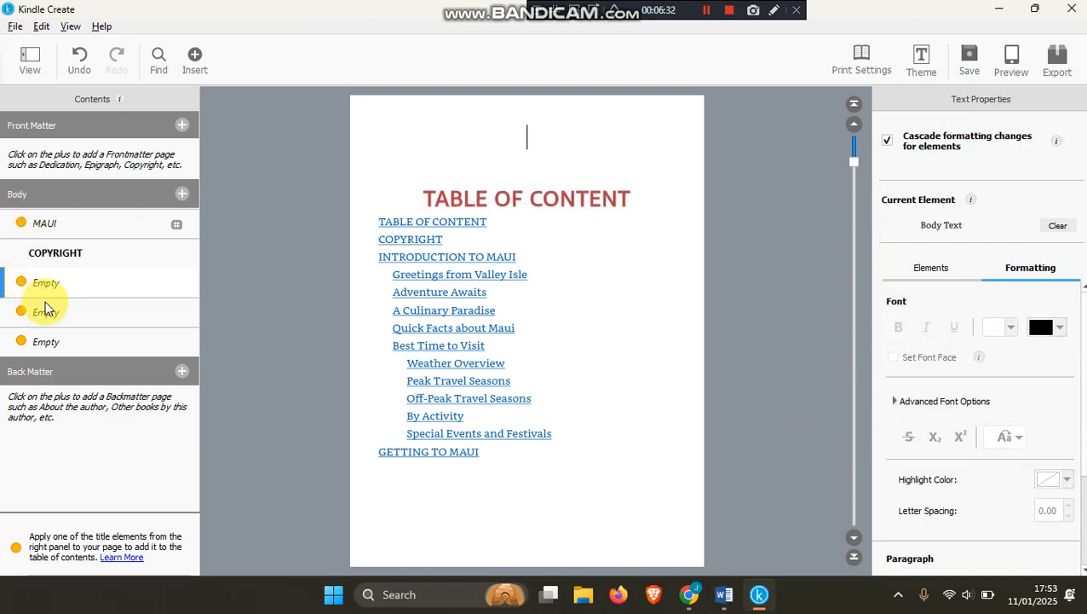
# - Check the introduction and GETTING TO MAUI pages, and insert an empty line above the MAUI title on the title page
pyautogui.click(72, 306)
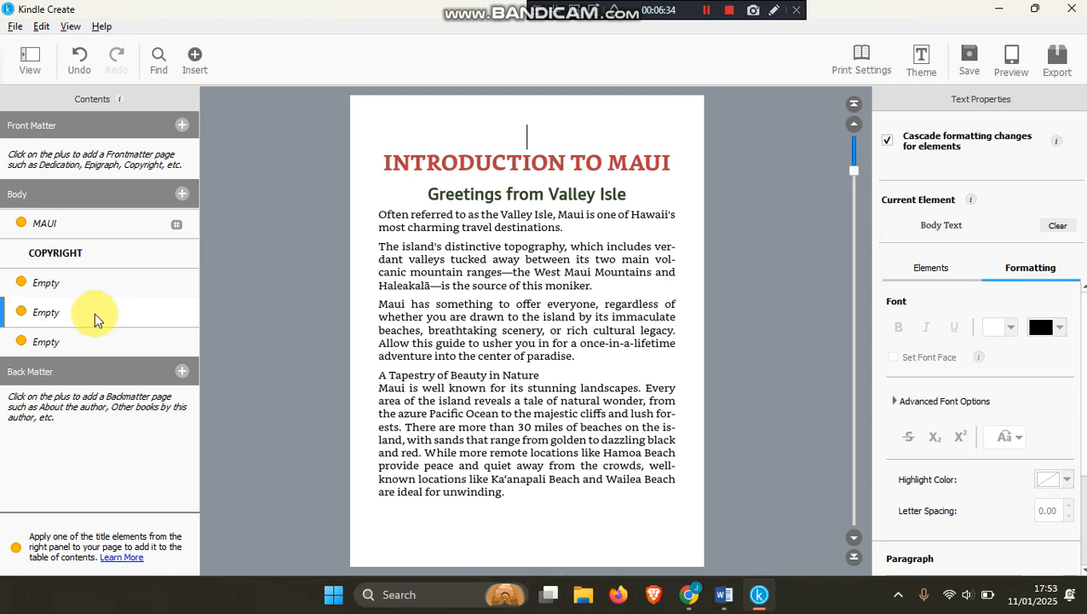
pyautogui.click(92, 341)
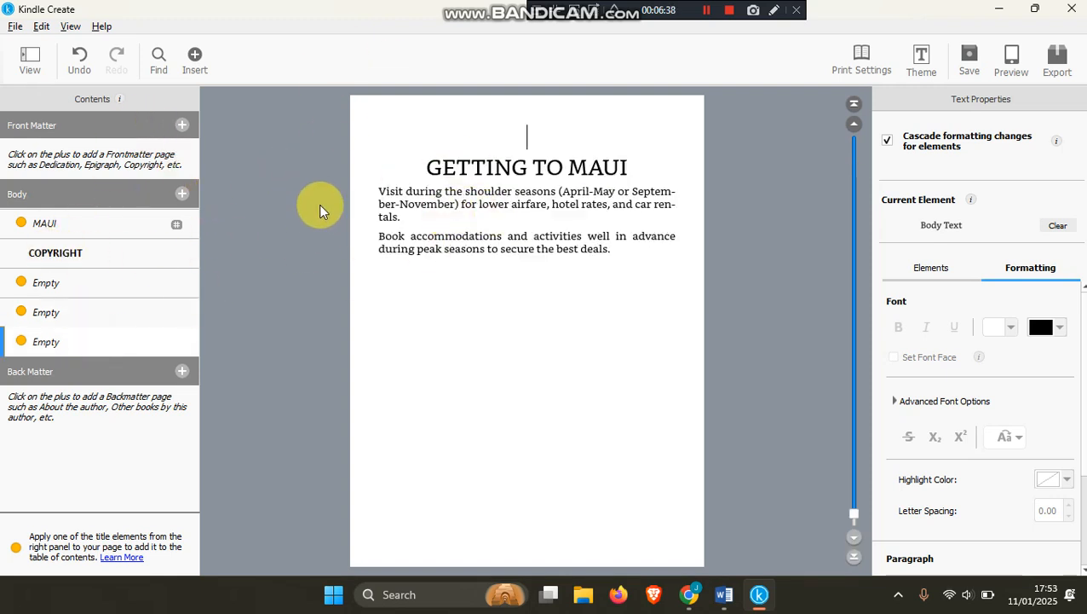
pyautogui.click(91, 223)
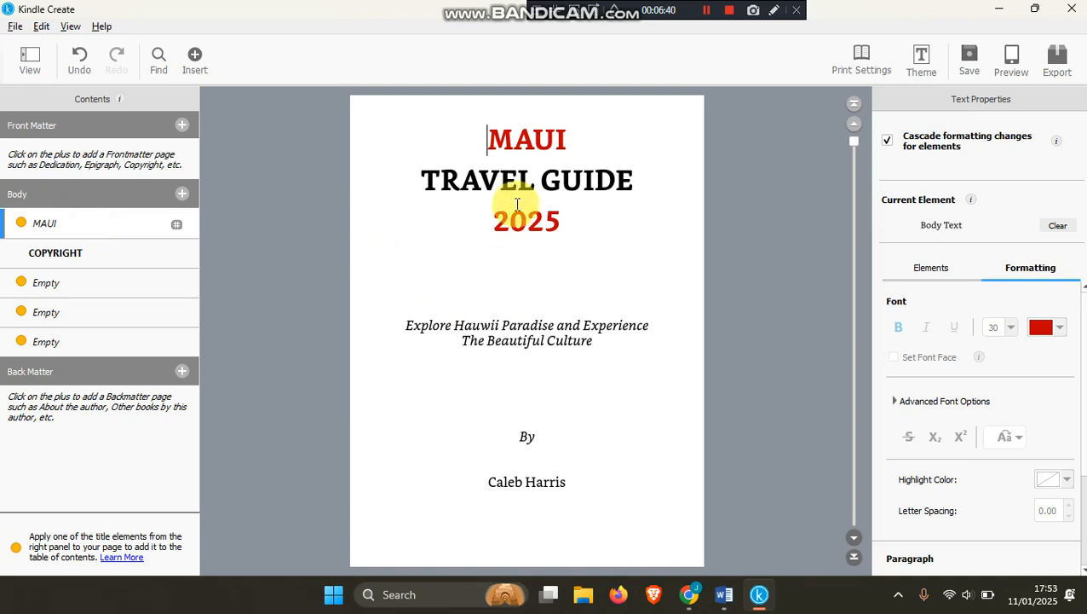
pyautogui.press('Return')
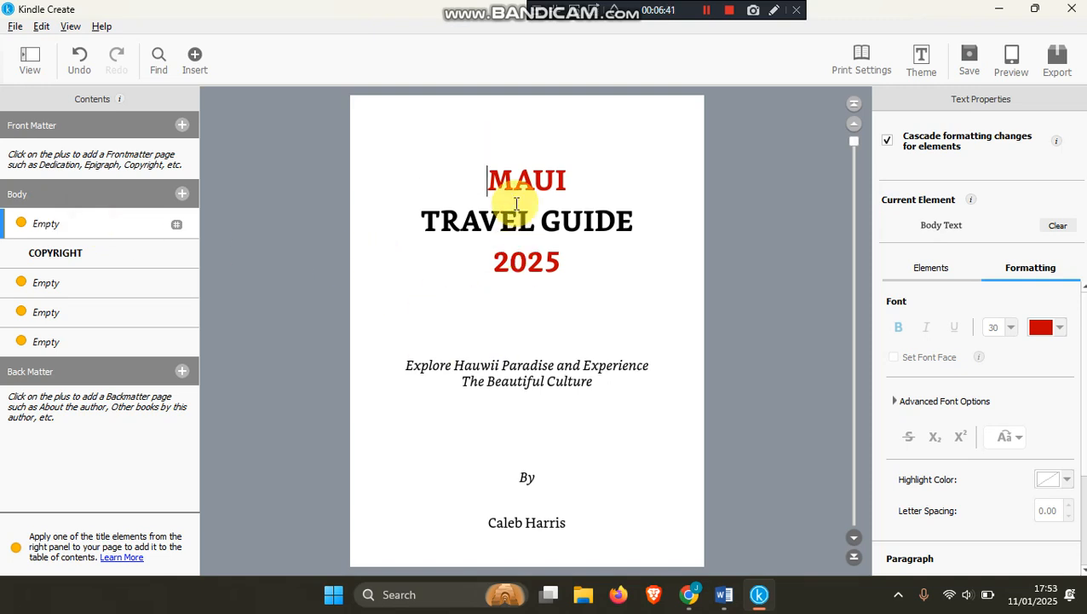
# - Export the book in KPF format to the Desktop with the file name "maui kpf" and dismiss the publishing notice
pyautogui.click(1060, 60)
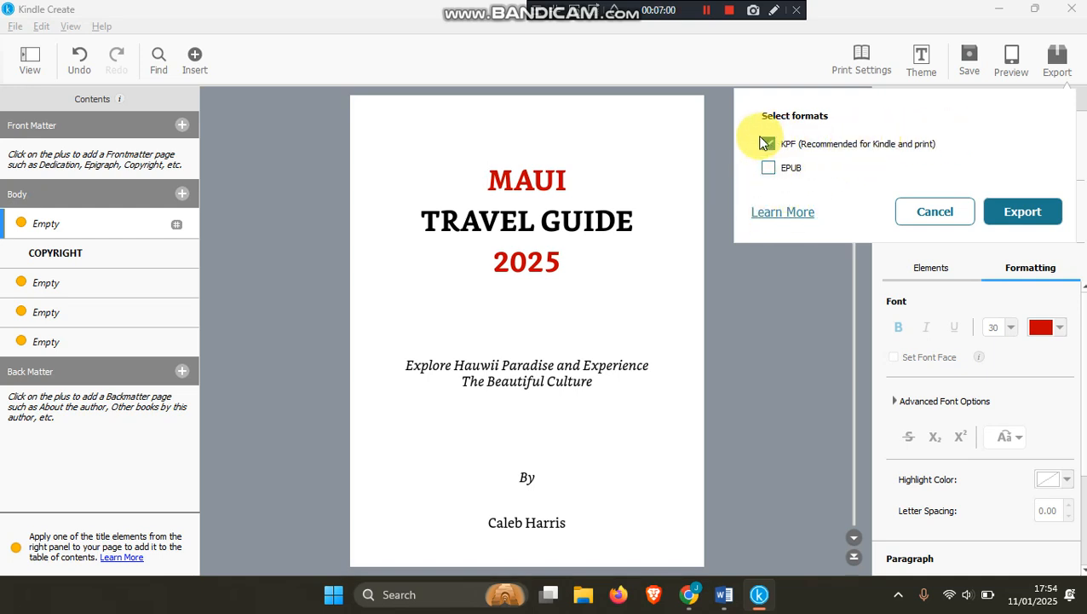
pyautogui.click(1022, 212)
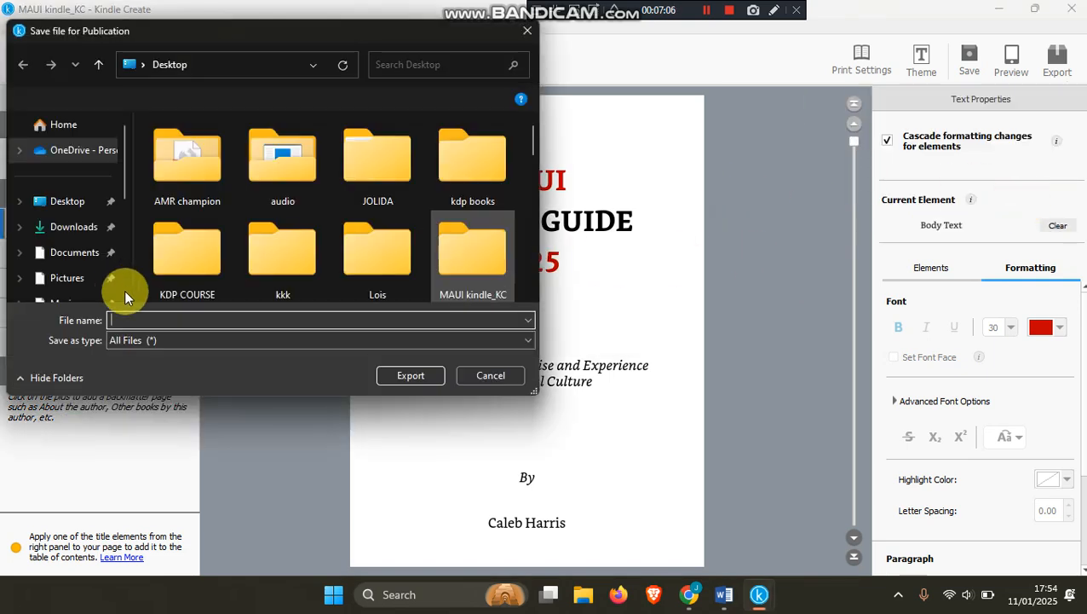
pyautogui.click(81, 176)
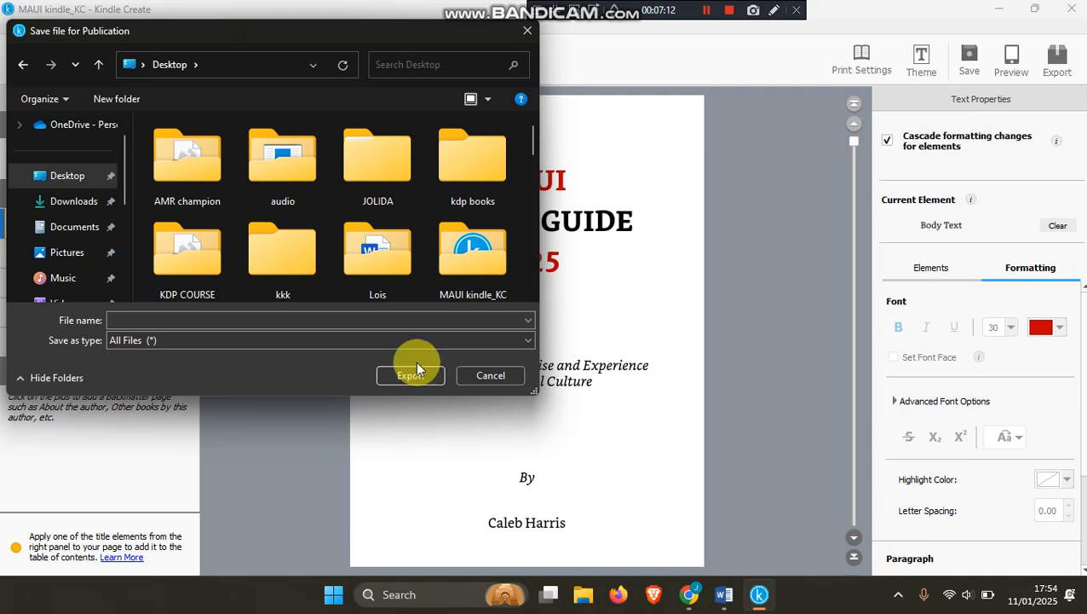
pyautogui.click(306, 322)
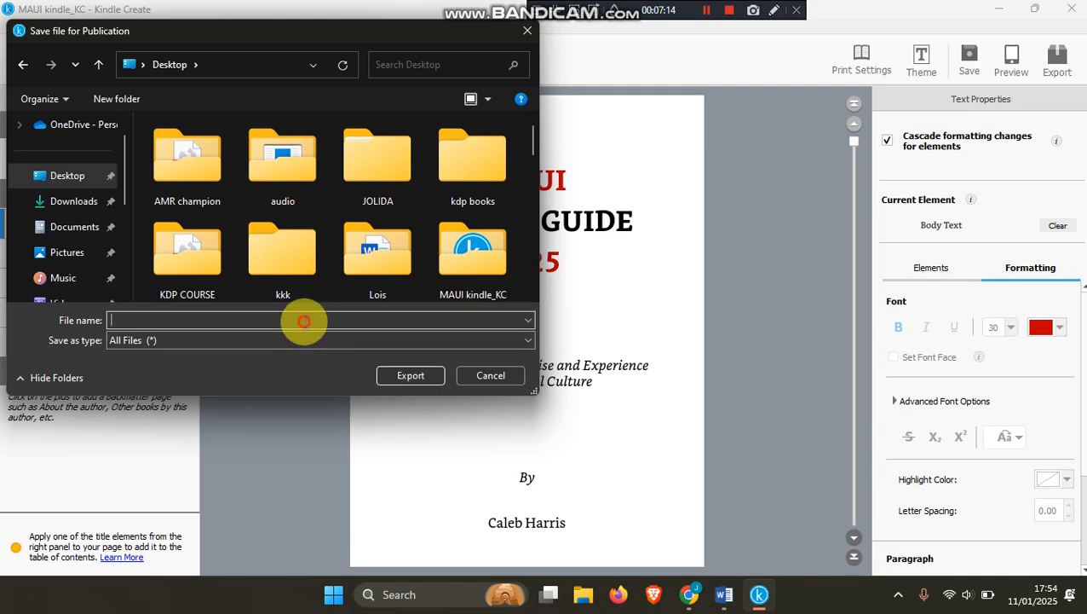
pyautogui.write('maui')
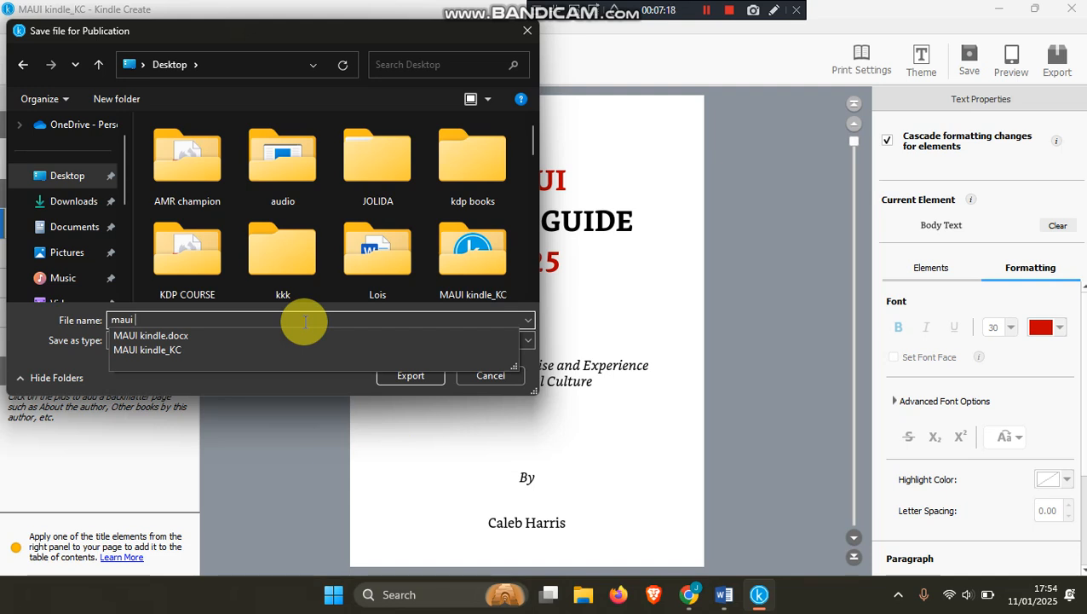
pyautogui.write(' kpf')
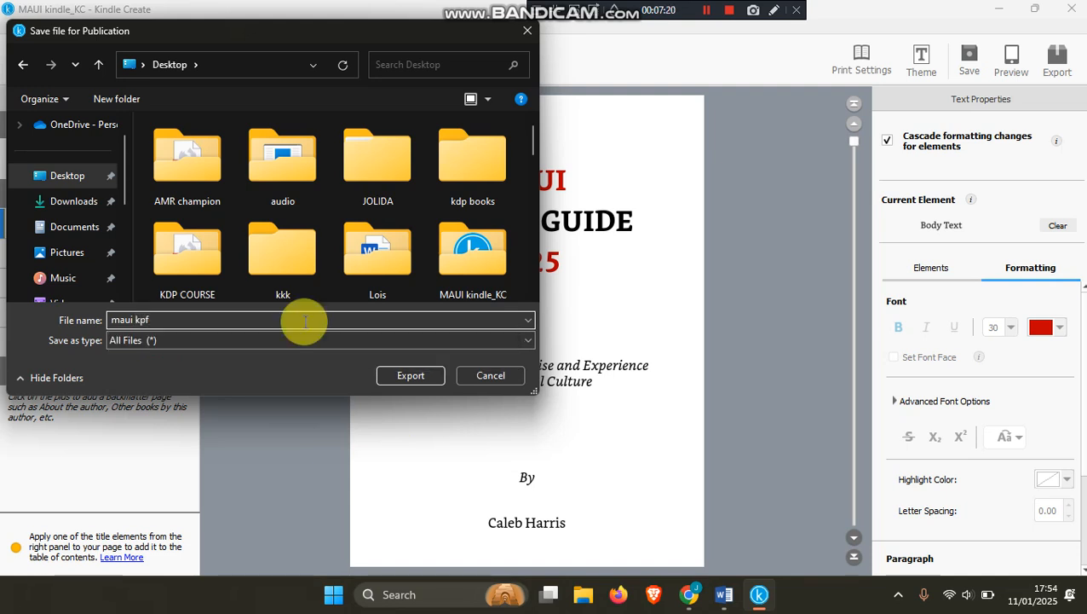
pyautogui.click(417, 379)
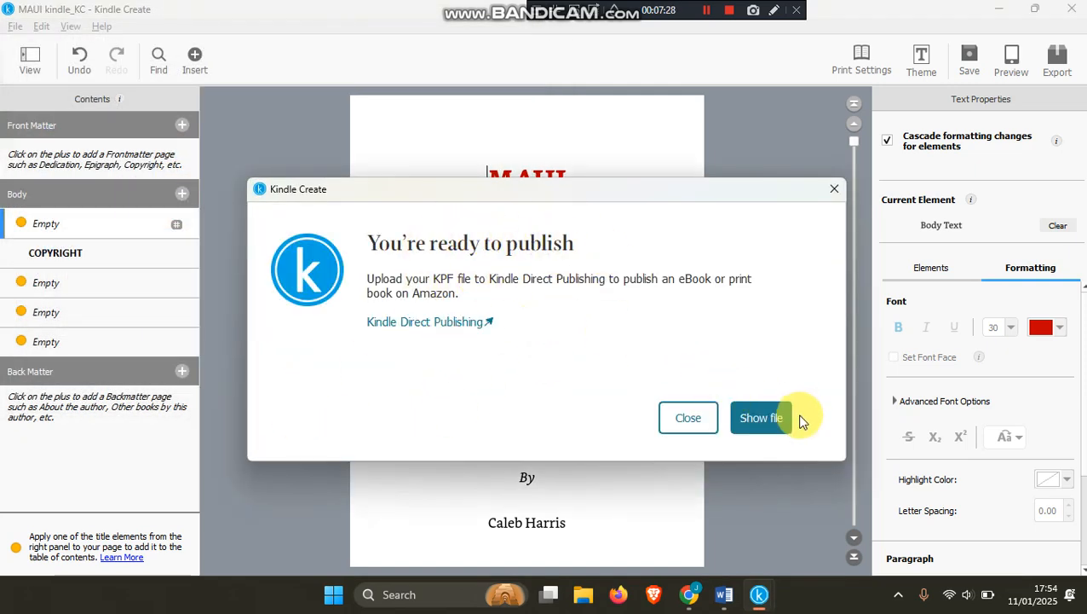
pyautogui.click(681, 431)
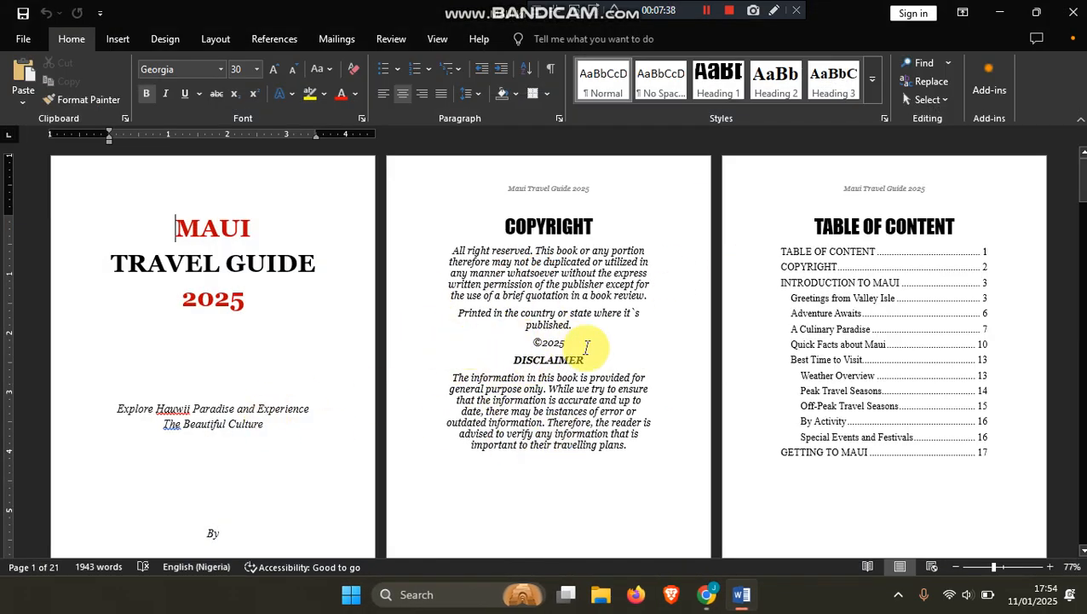
# - Review the original Word manuscript through to its last pages
pyautogui.moveTo(1083, 181); pyautogui.dragTo(1081, 522)
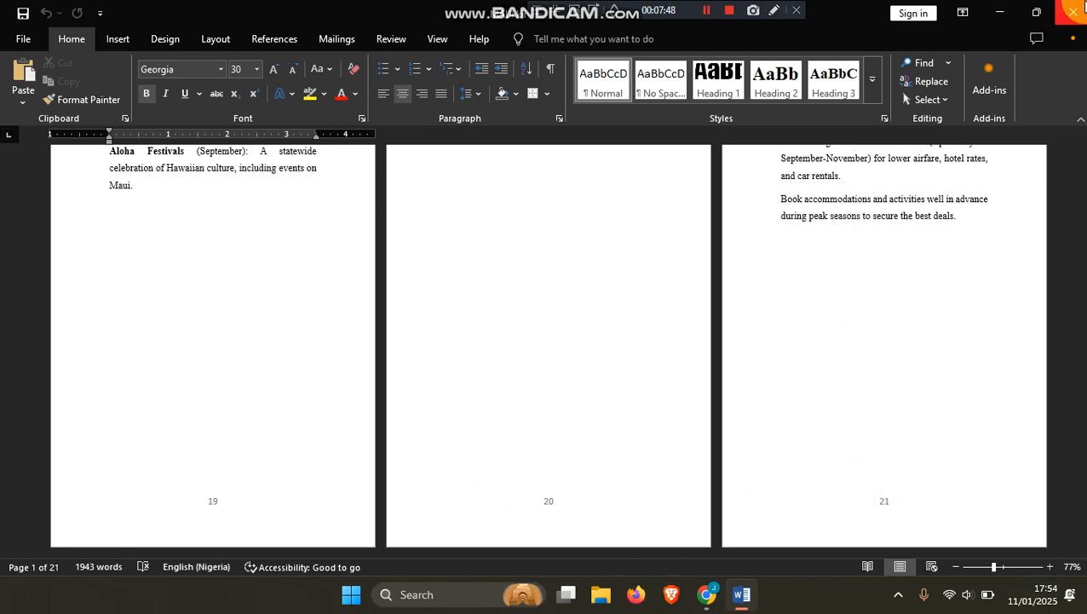
pyautogui.click(573, 296)
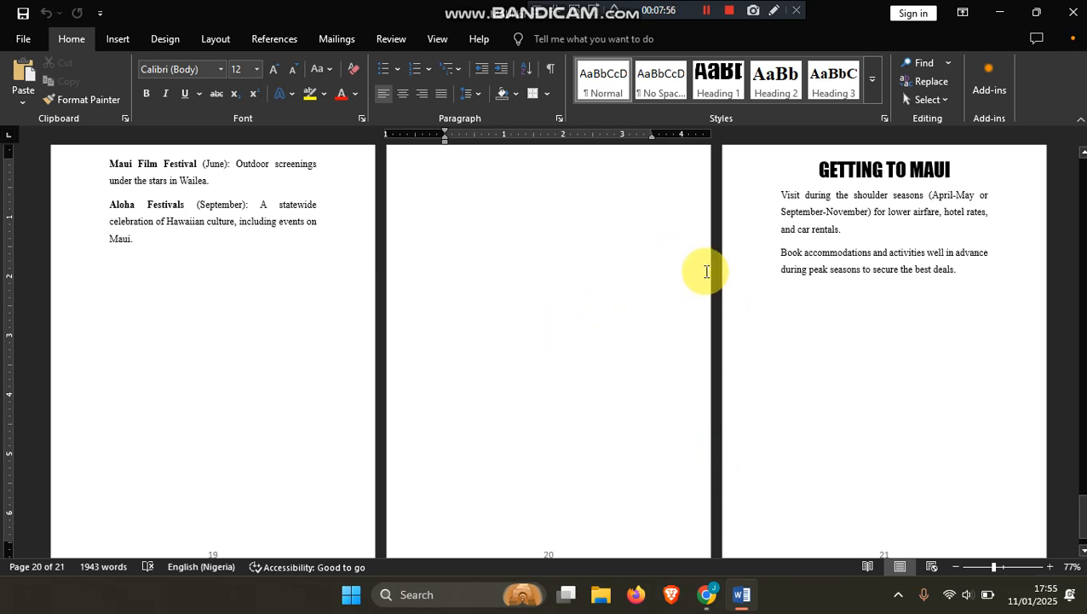
# - Open the KPF folder on the desktop and select the exported maui kpf.kpf file
pyautogui.click(999, 11)
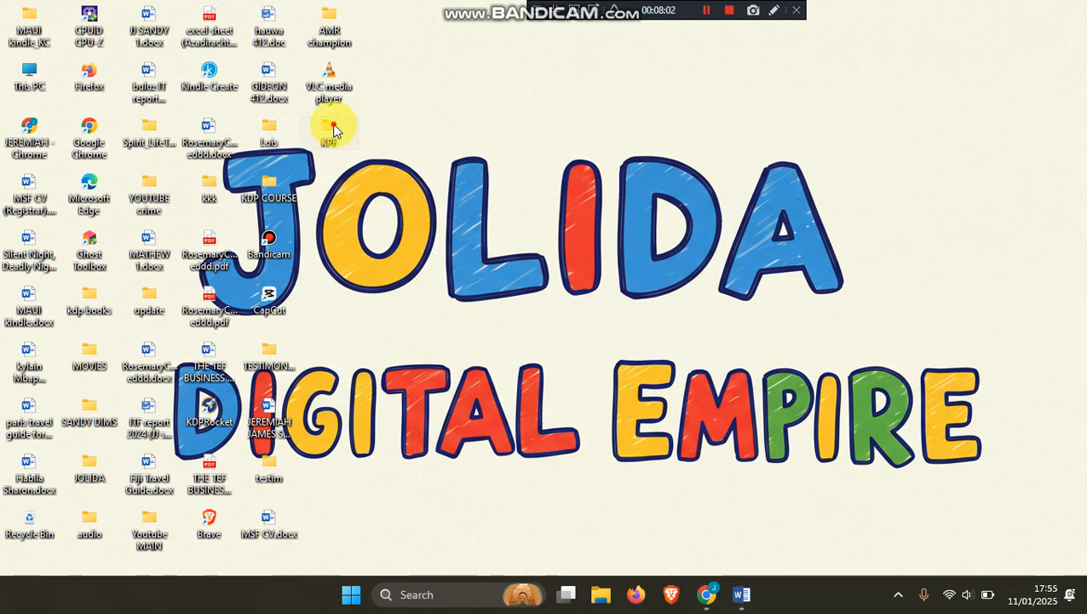
pyautogui.doubleClick(32, 36)
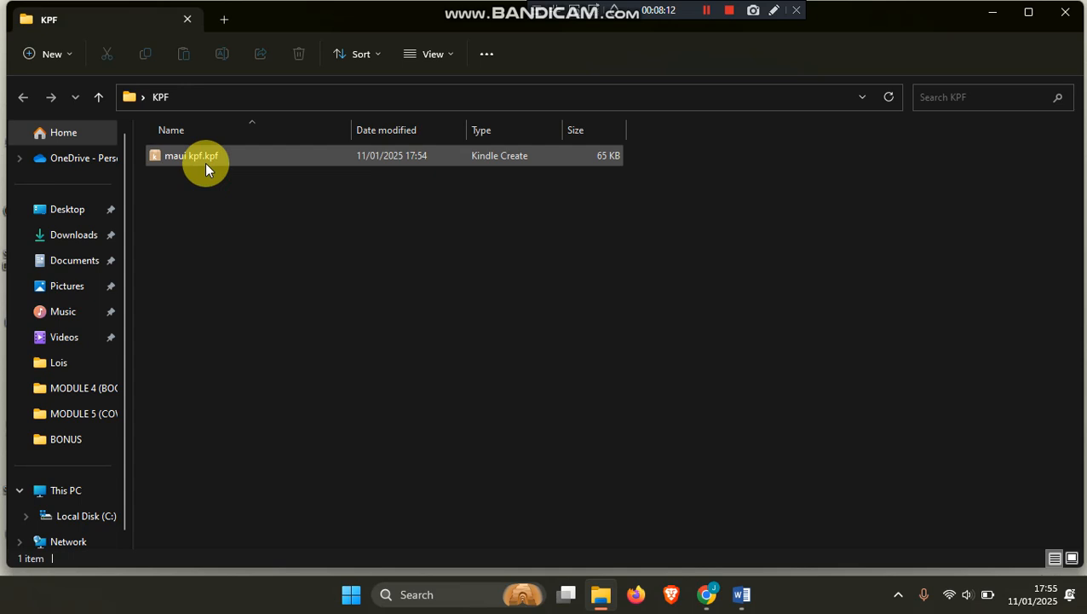
pyautogui.click(206, 157)
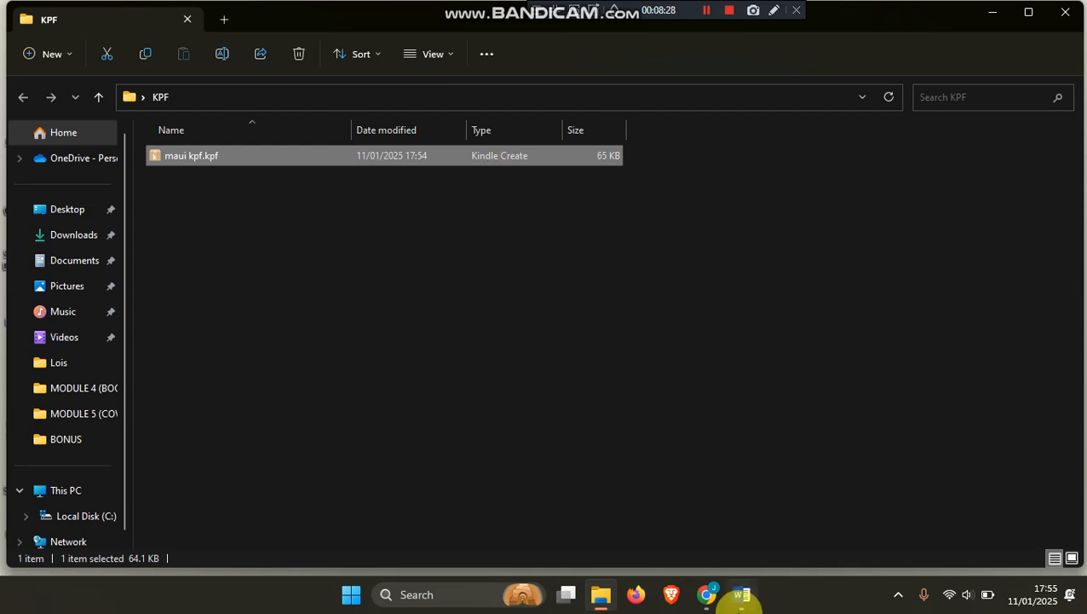
# - Switch to Chrome and look over the Jolida Digital Empire YouTube channel and the "KDP mastery for beginners" course page
pyautogui.click(707, 594)
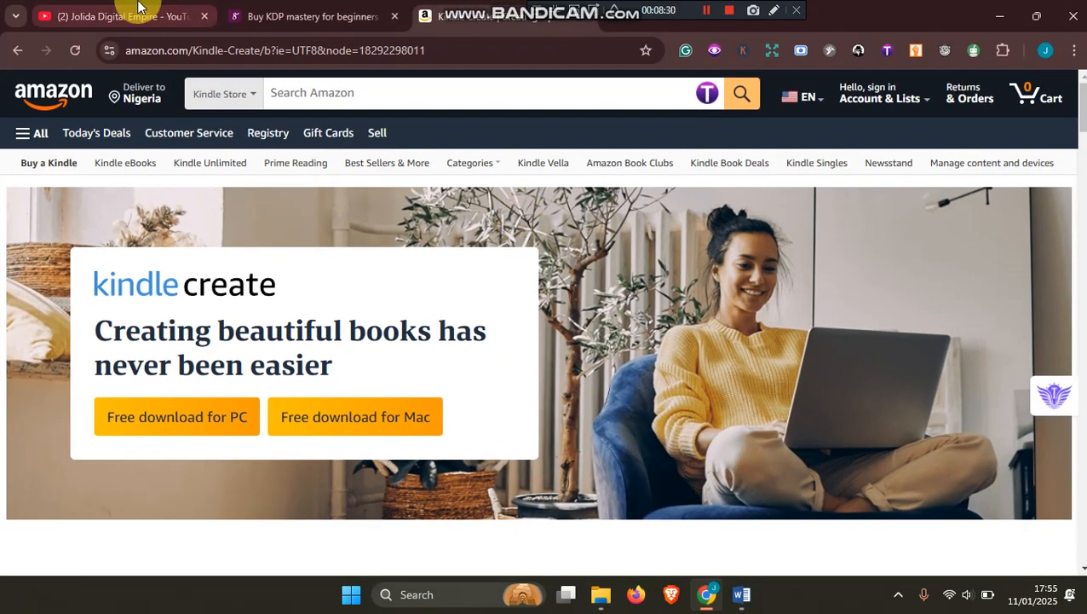
pyautogui.click(130, 13)
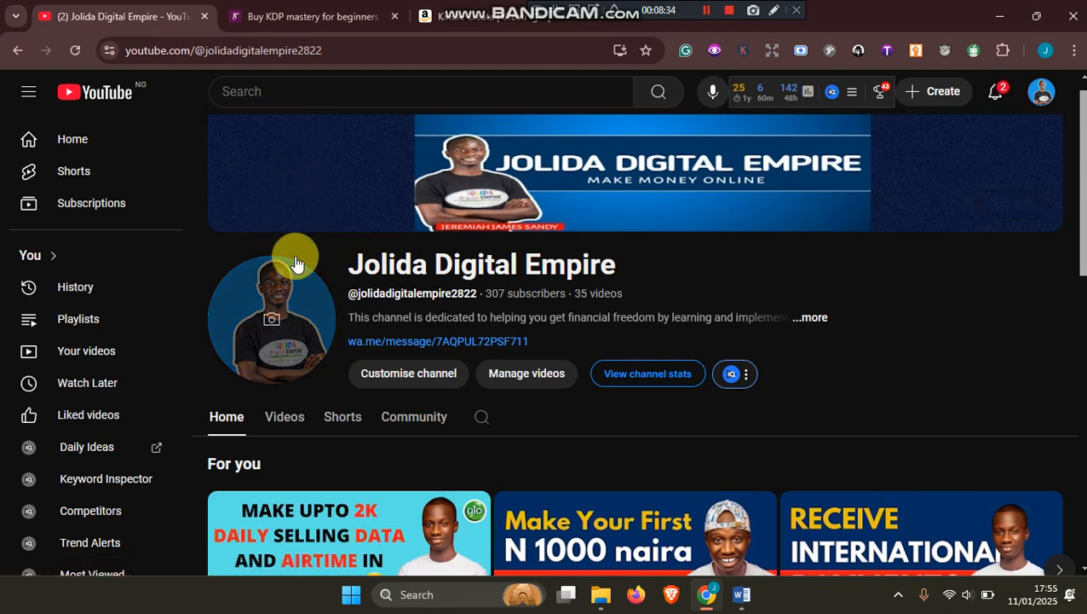
pyautogui.click(292, 16)
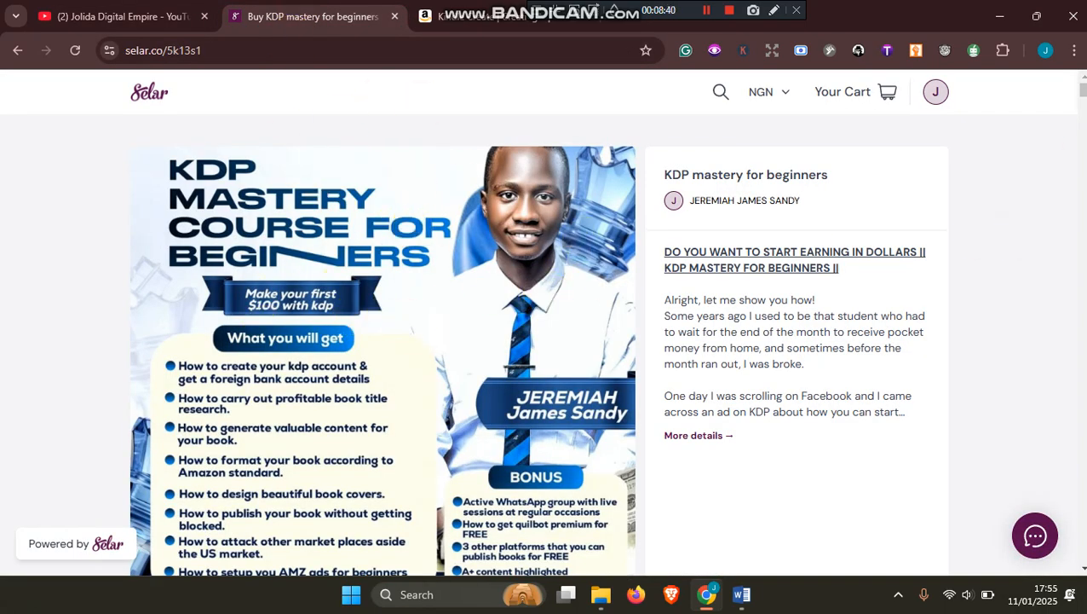
pyautogui.scroll(-5, 544, 323)
pyautogui.scroll(2, 539, 323)
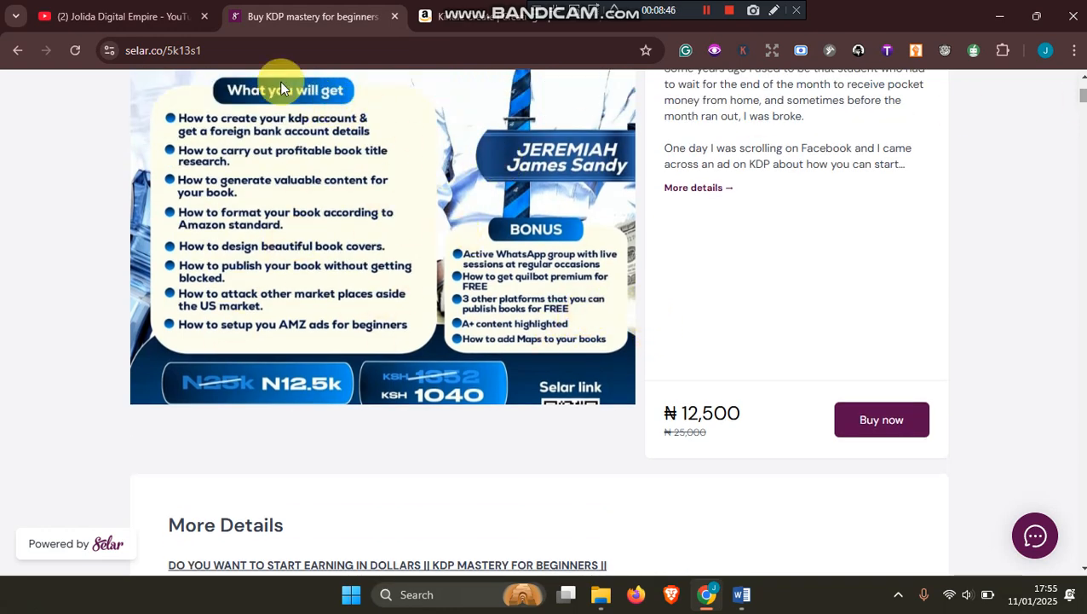
pyautogui.click(134, 7)
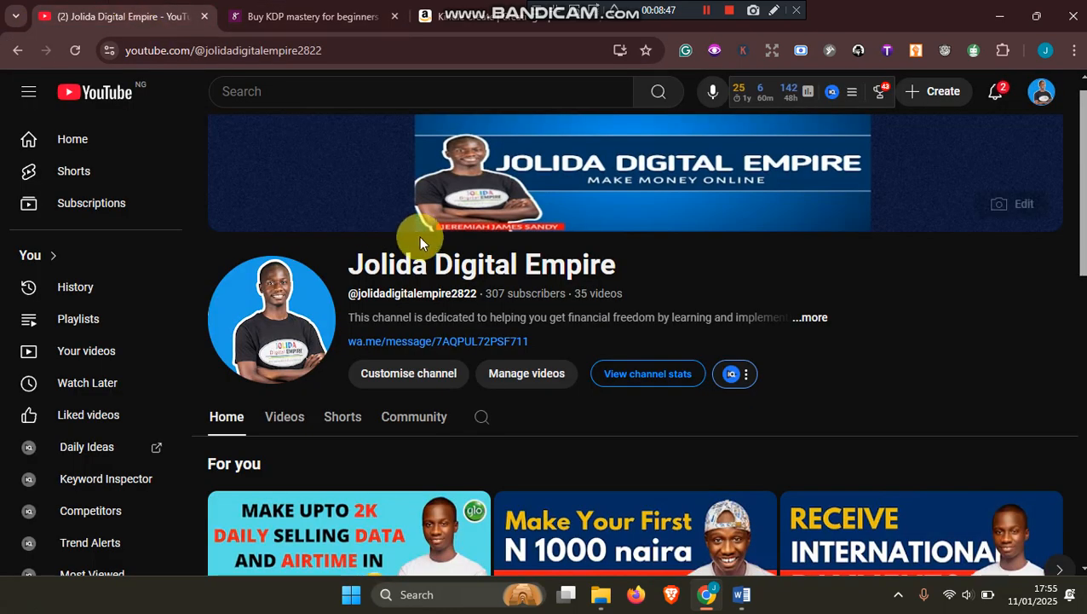